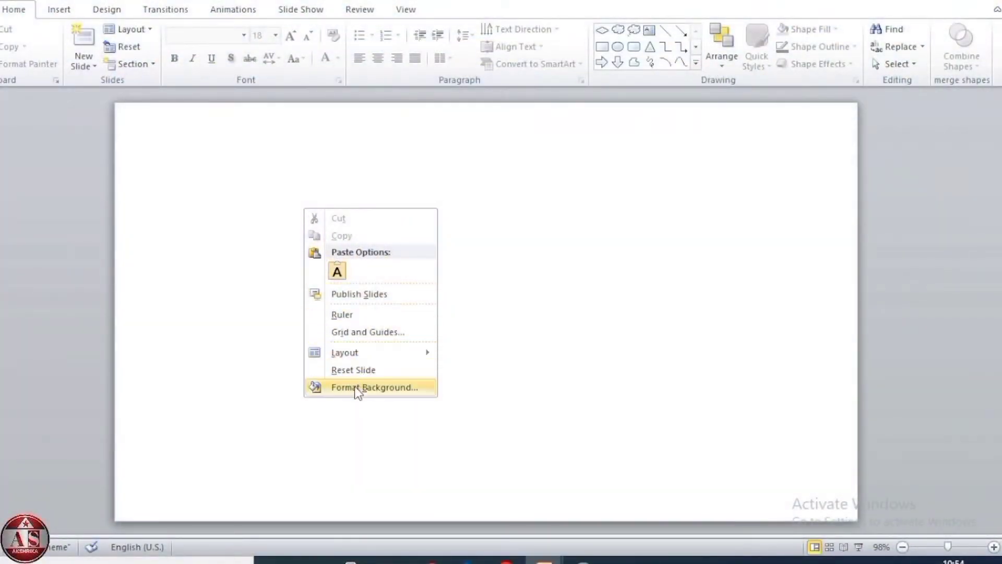
Step: Fill the slide background with a 90° linear gradient of gray, pale blue, tan and blue bands
left_click(374, 387)
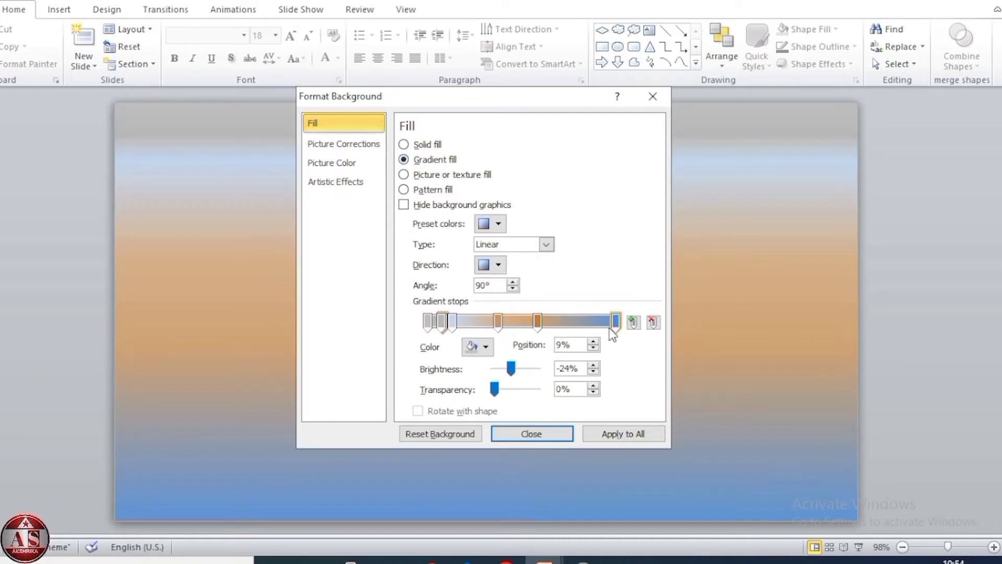
left_click(546, 433)
Step: Draw a cloud shape near the top-left corner and give it no outline
left_click(62, 13)
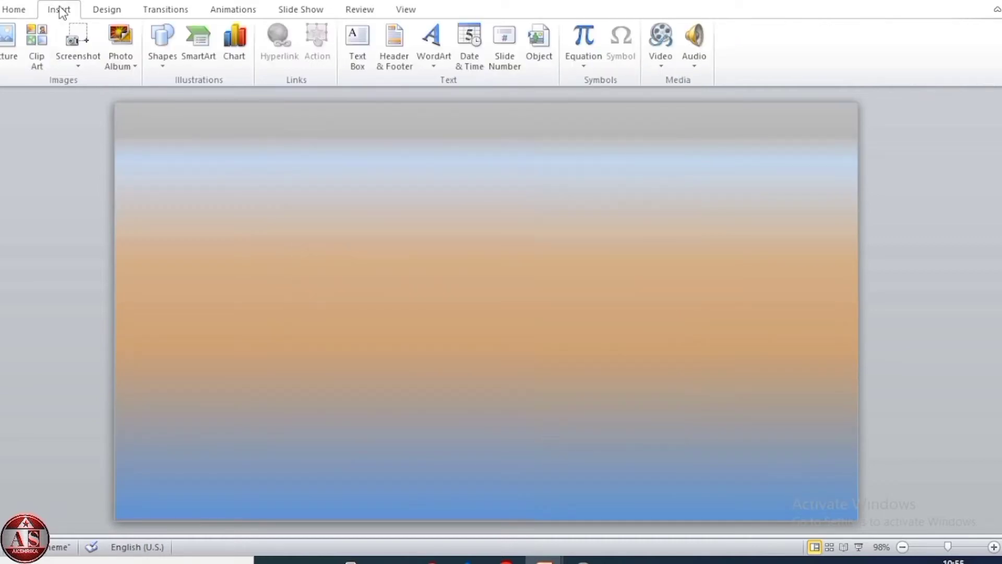
left_click(166, 42)
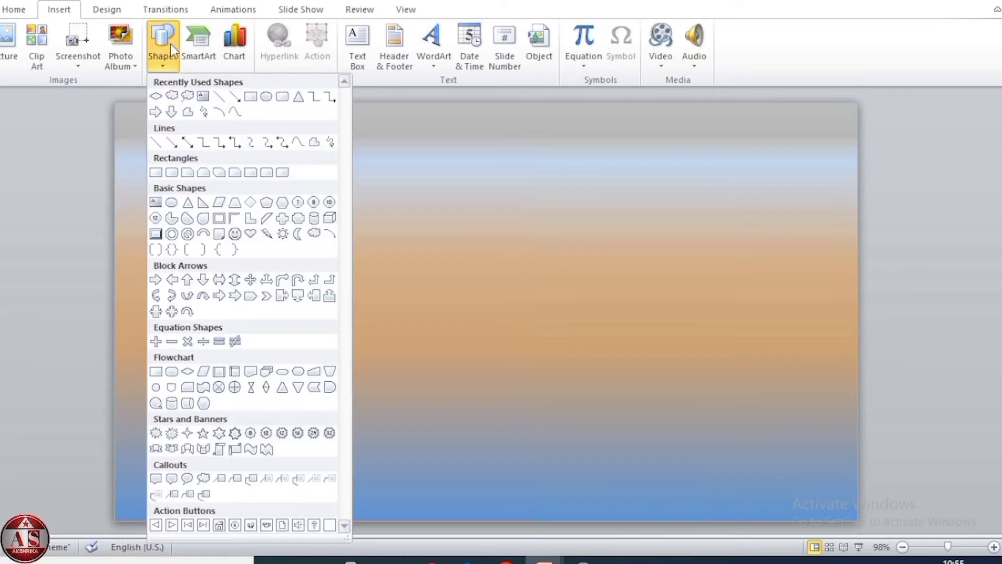
left_click(169, 97)
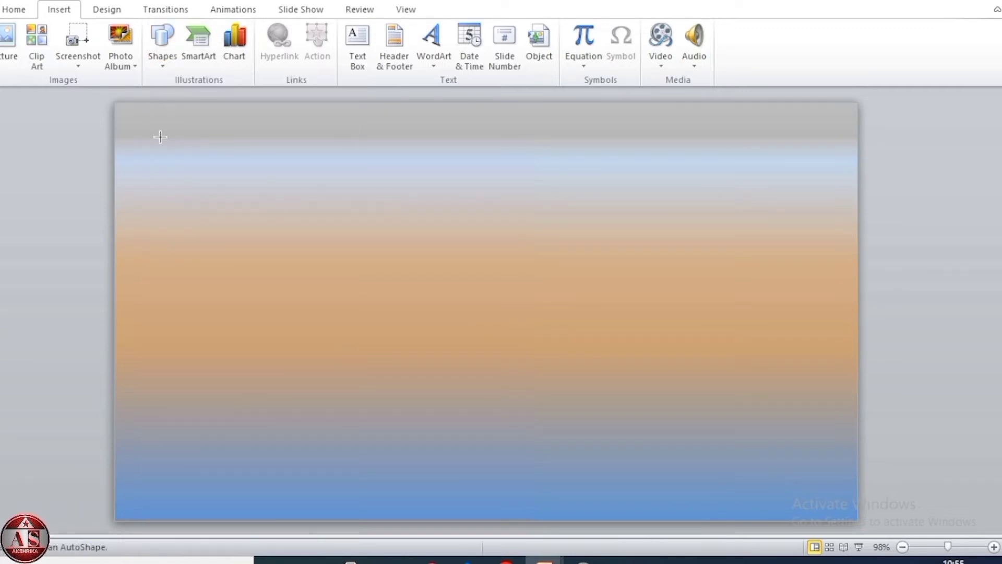
left_click_drag(140, 130, 288, 206)
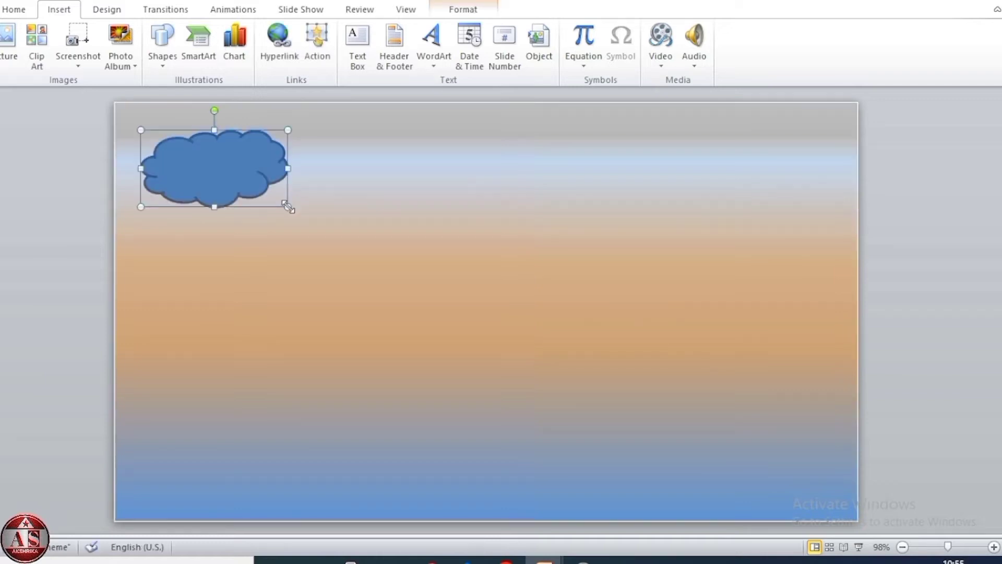
left_click(459, 12)
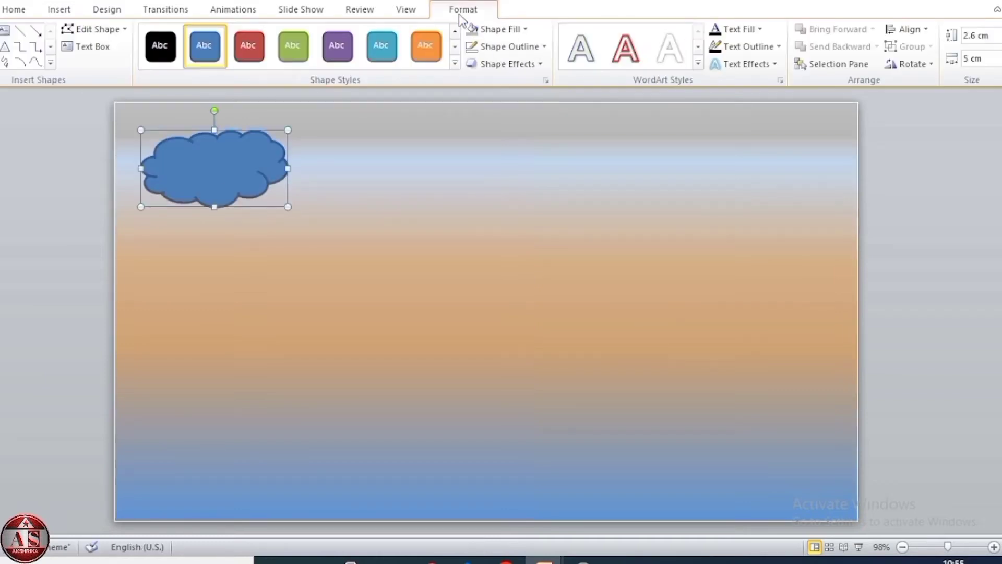
left_click(499, 45)
left_click(500, 205)
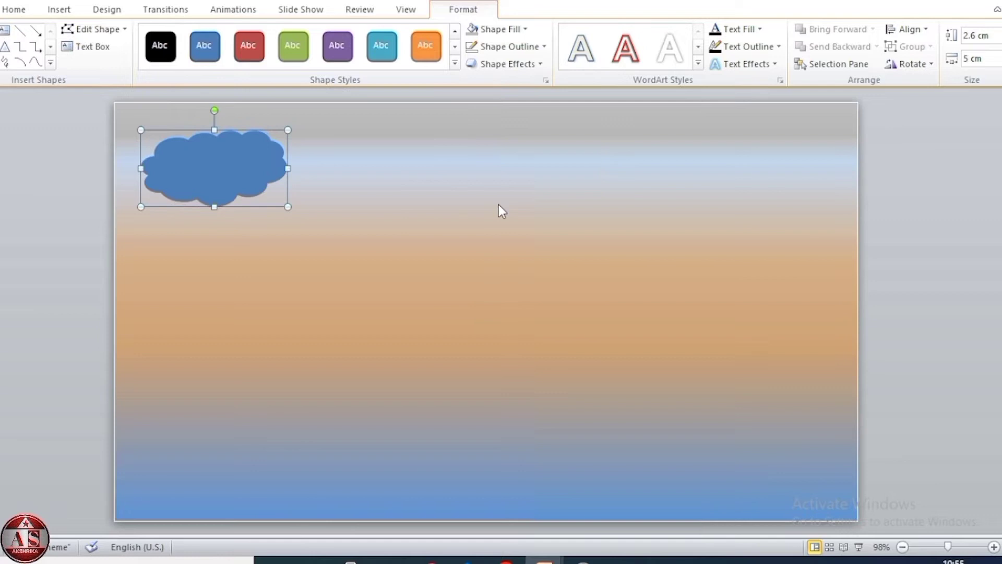
Step: Duplicate the cloud and arrange the copies into an overlapping row across the top, then select them all
key("ctrl+d")
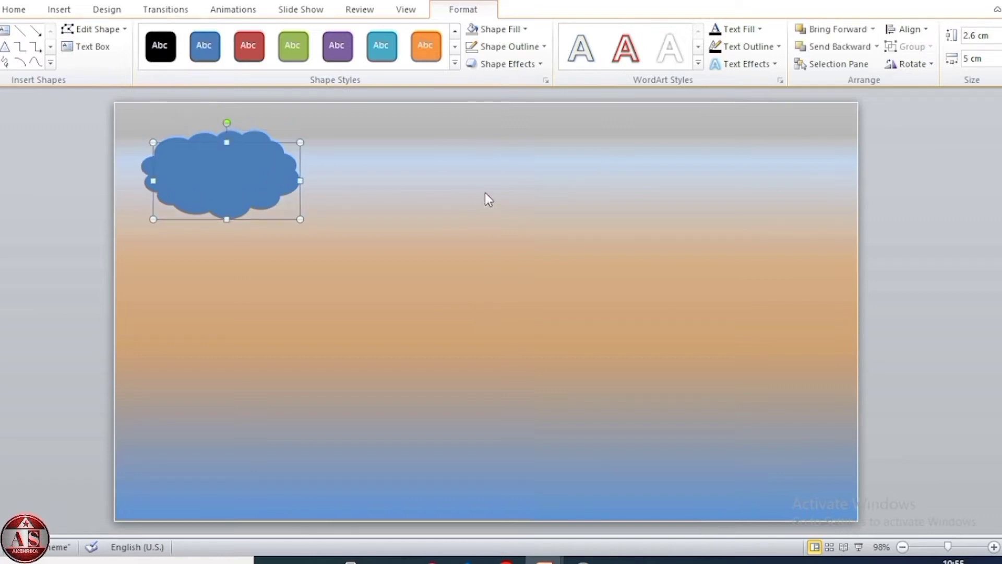
mouse_move(253, 186)
left_mouse_down()
mouse_move(354, 172)
mouse_move(473, 204)
left_mouse_up()
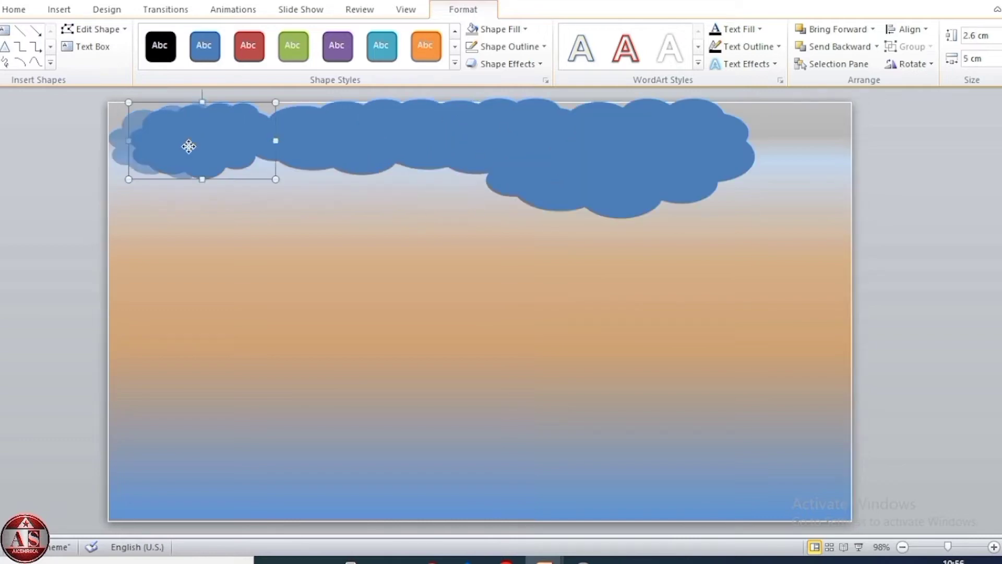
left_click_drag(188, 145, 146, 138)
mouse_move(324, 157)
left_mouse_down()
mouse_move(496, 138)
mouse_move(577, 157)
left_mouse_up()
key("ctrl+a")
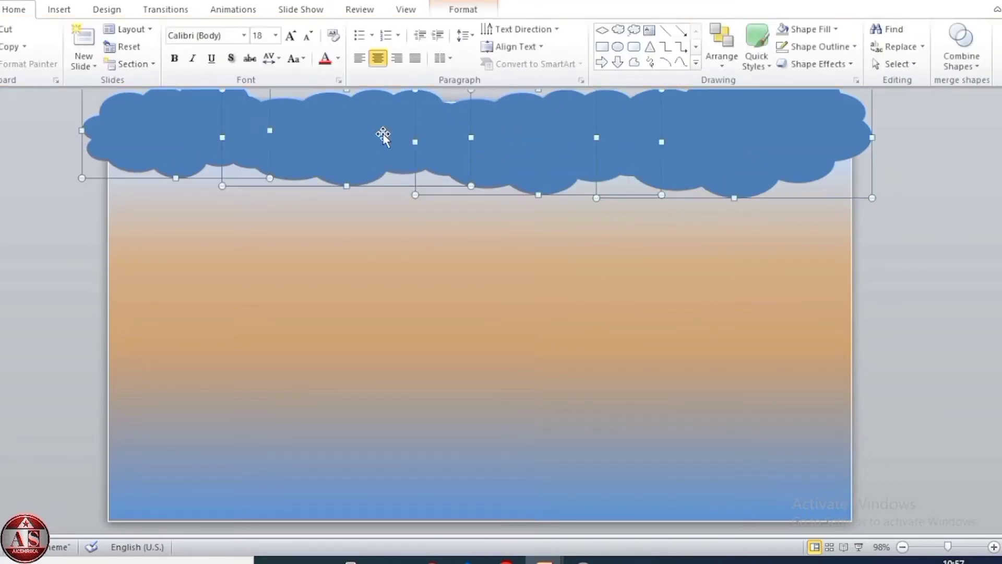
Step: Give the clouds a gradient fill ending in a near-white last stop
right_click(383, 133)
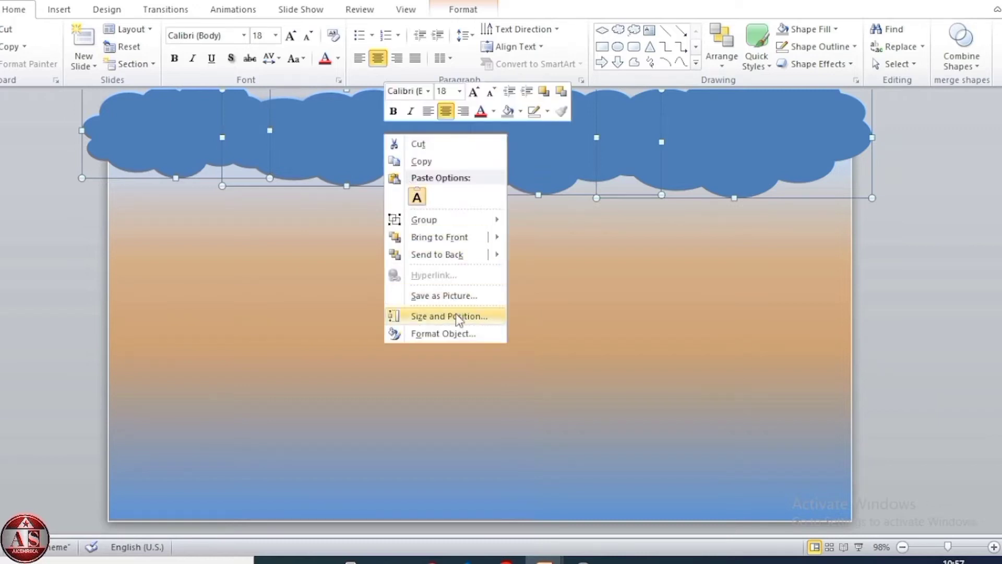
left_click(456, 333)
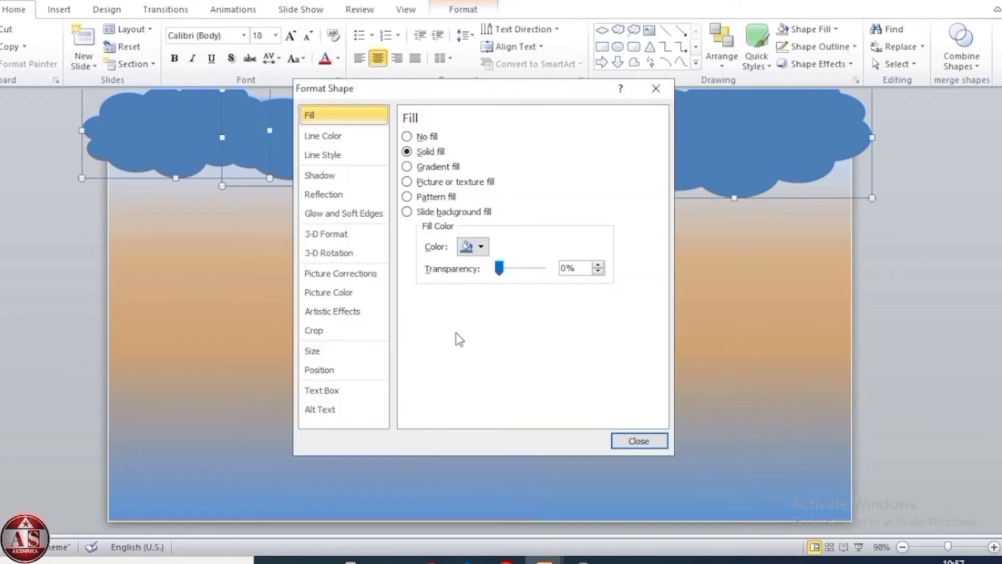
left_click(407, 167)
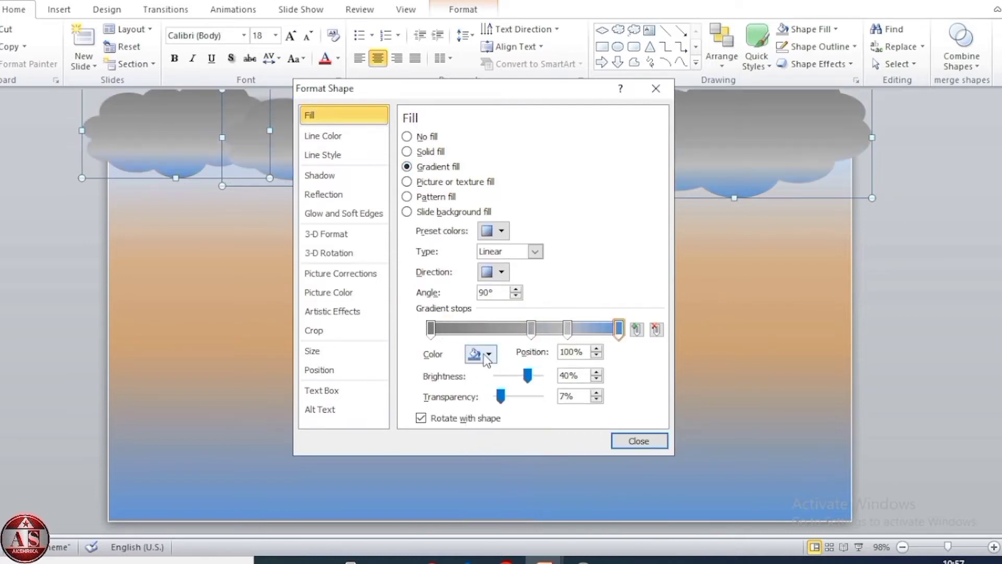
left_click(487, 357)
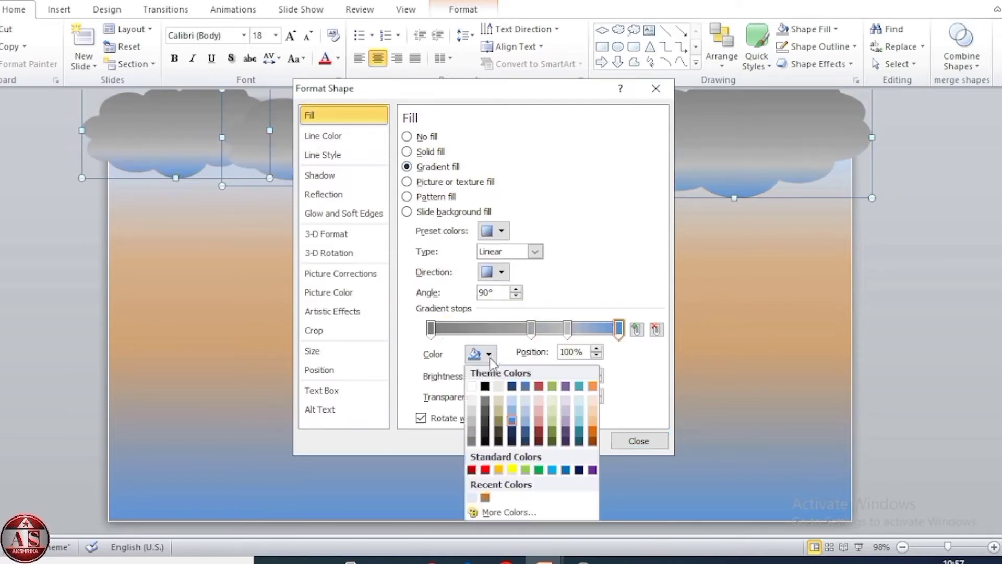
left_click(472, 403)
left_click(638, 441)
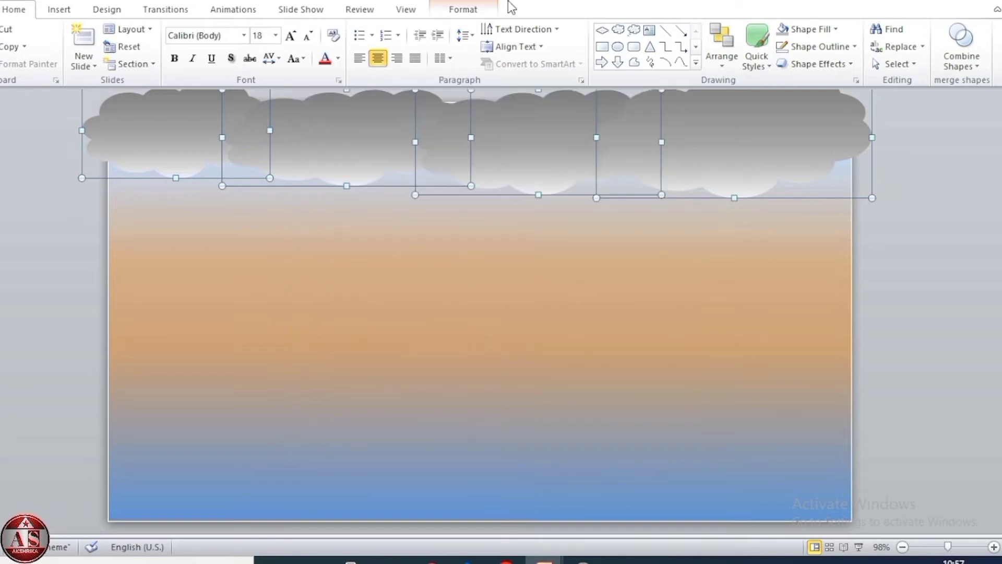
Step: Add 5 pt soft edges and a reflection beneath the clouds
left_click(470, 11)
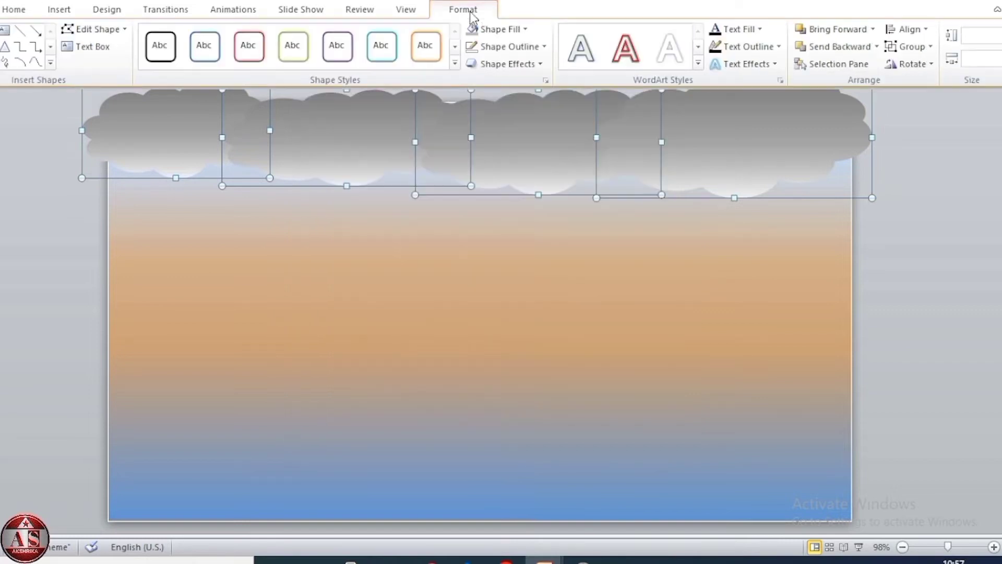
left_click(510, 65)
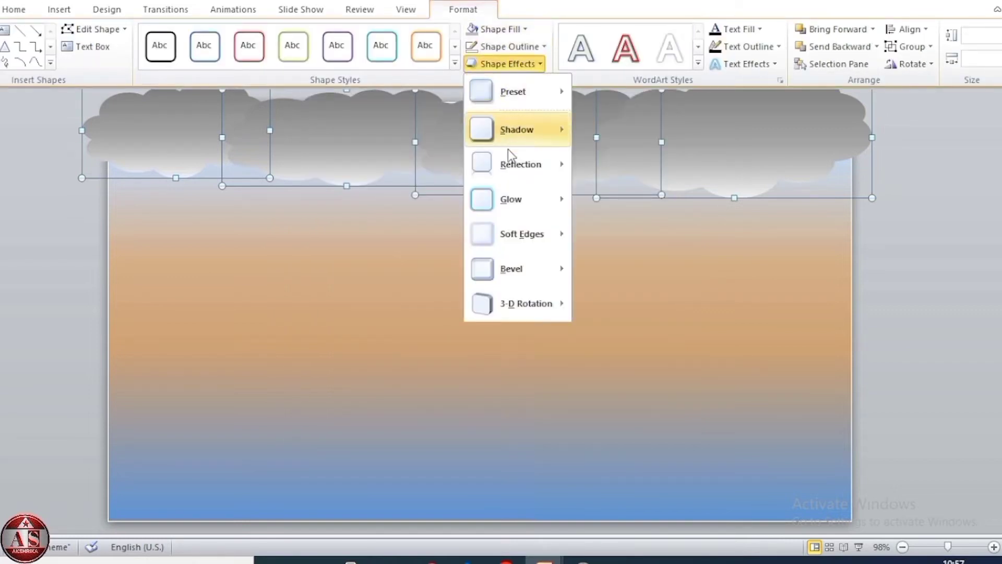
mouse_move(521, 234)
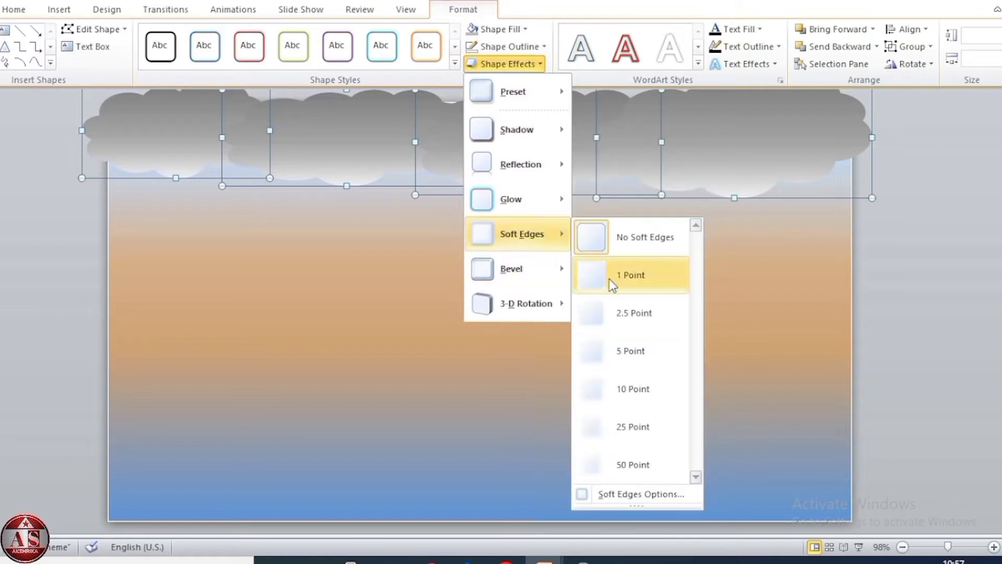
left_click(631, 351)
left_click(509, 64)
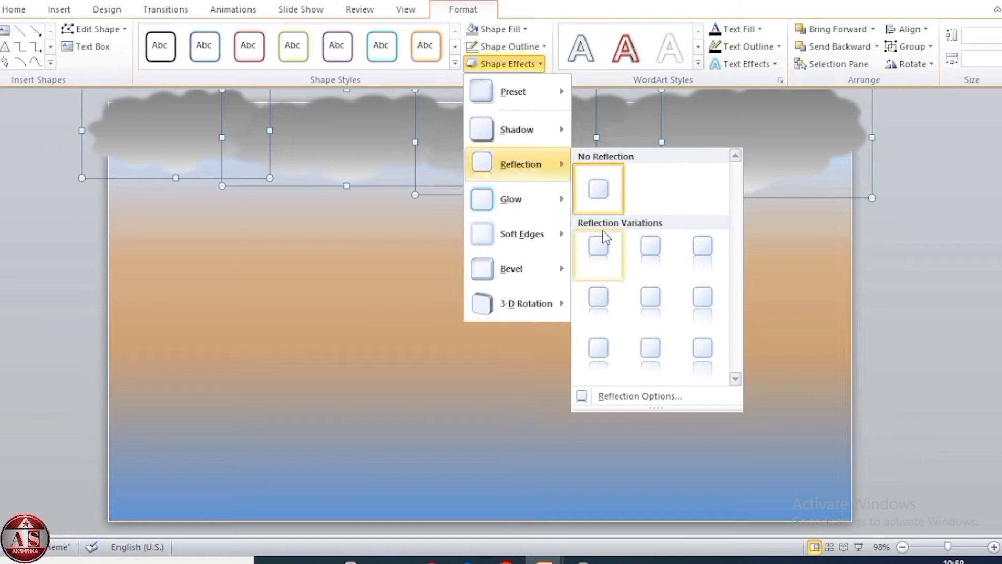
left_click(603, 249)
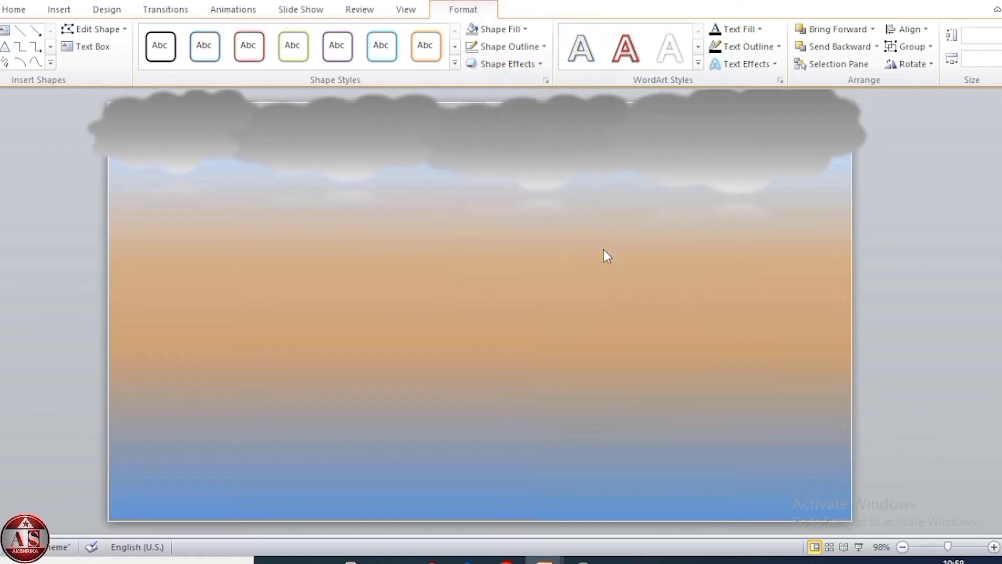
left_click(228, 14)
Step: Add a Desaturate emphasis animation to the clouds
left_click(666, 48)
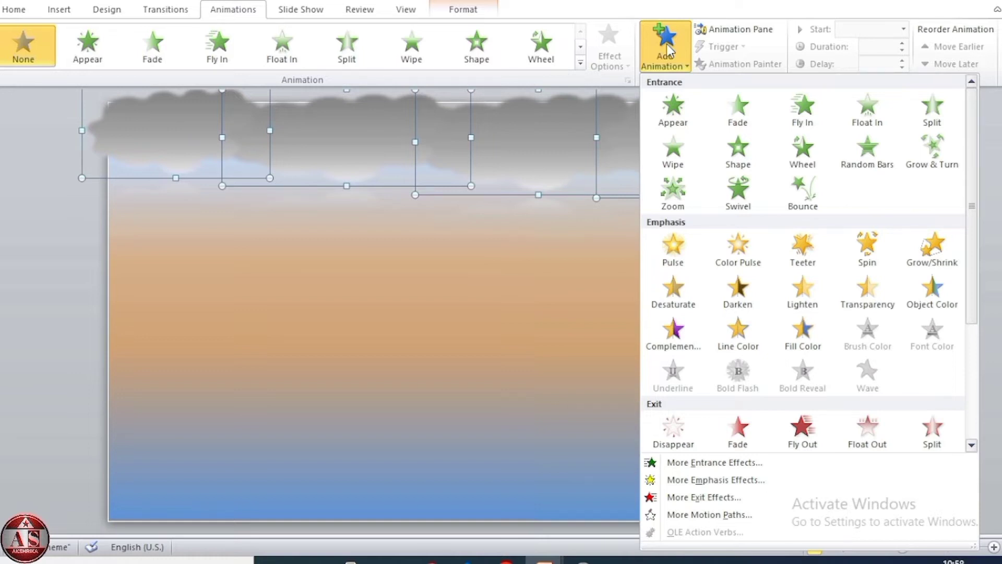
left_click(666, 293)
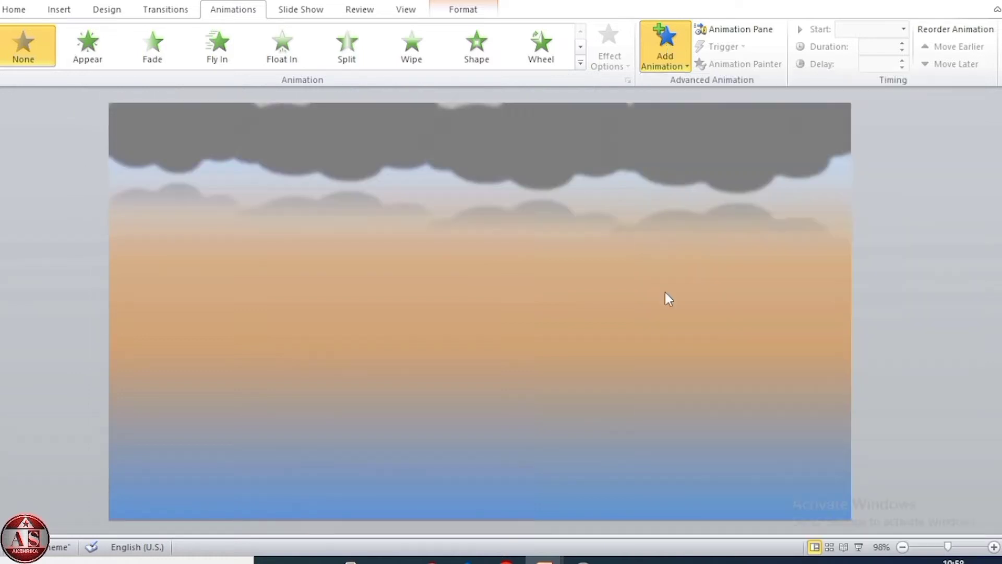
left_click(716, 30)
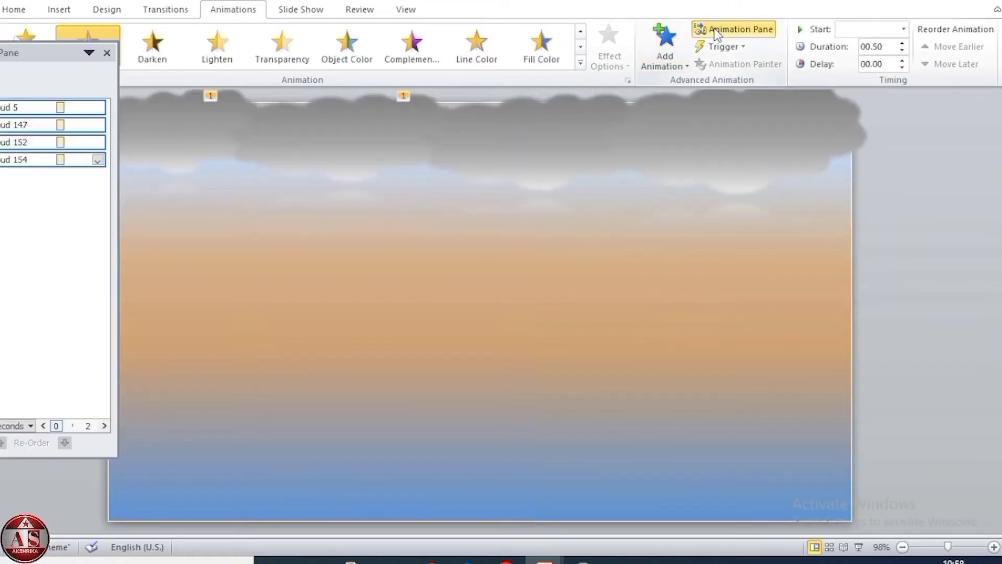
Step: Set the cloud animation to start After Previous with a 1-second delay, repeating until end of slide
right_click(24, 125)
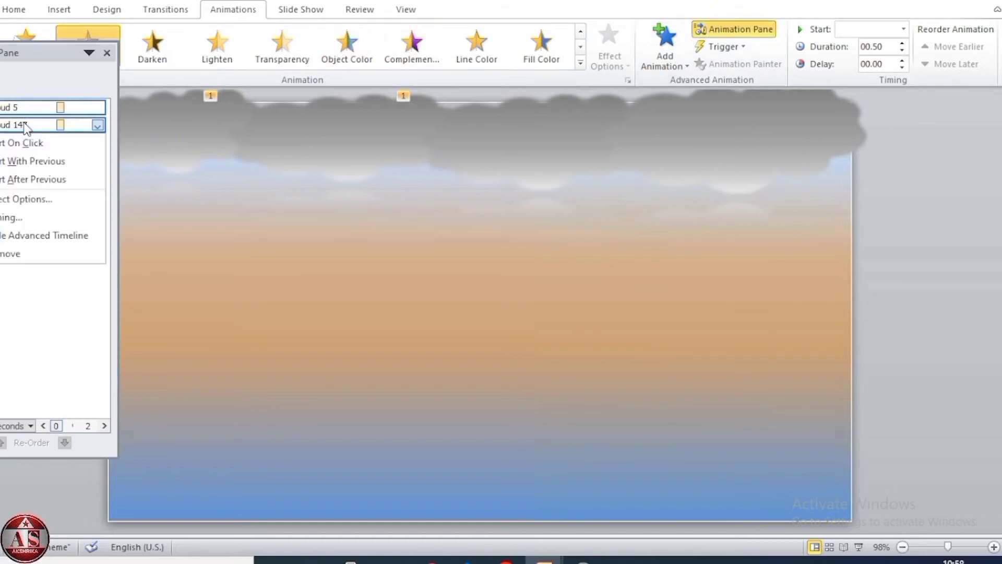
left_click(10, 222)
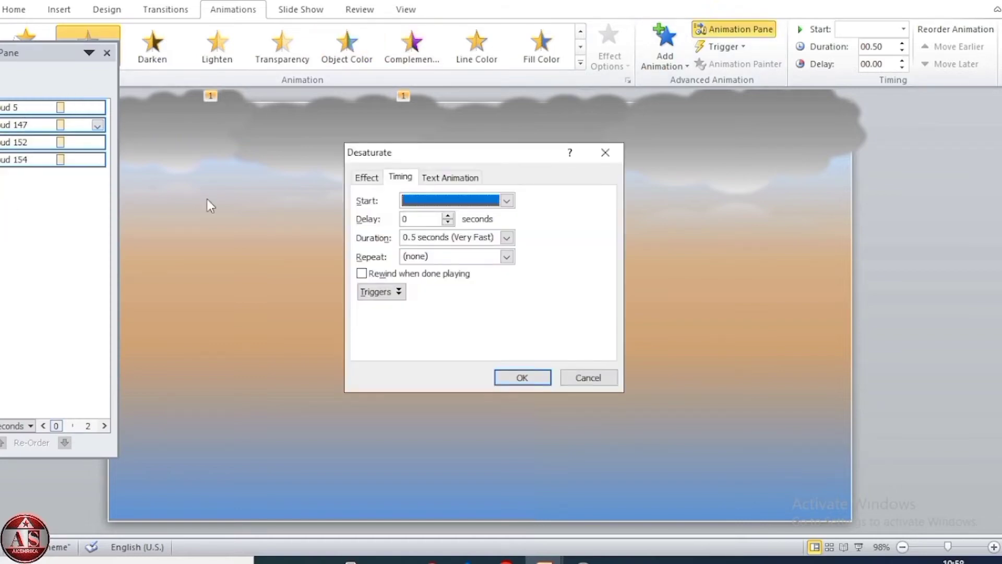
left_click(508, 200)
left_click(453, 246)
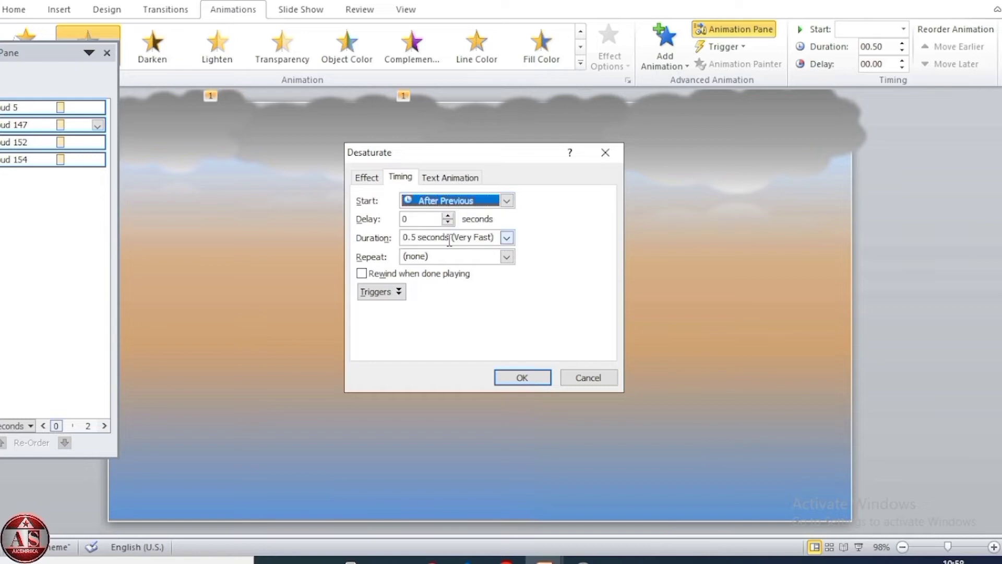
left_click(448, 216)
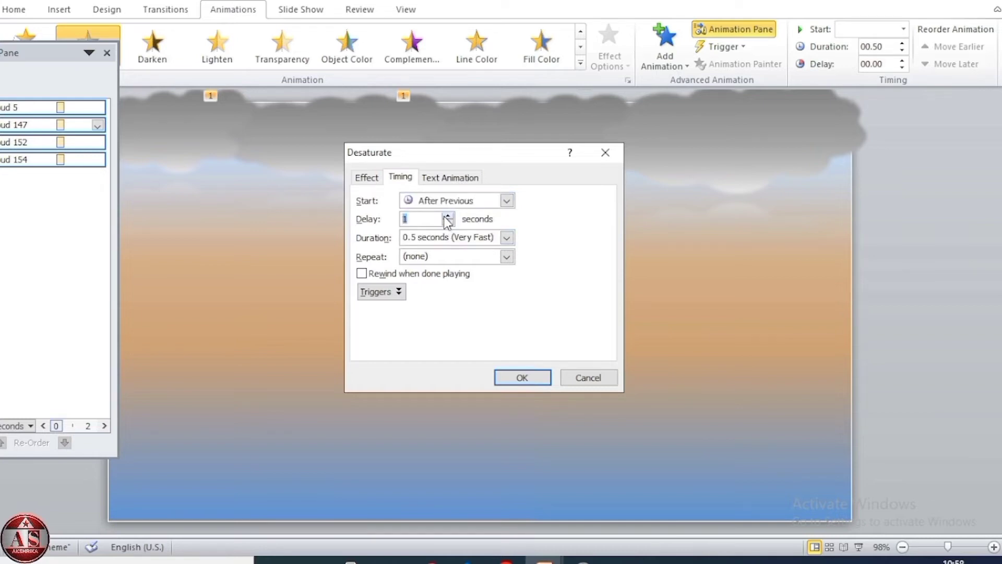
left_click(506, 257)
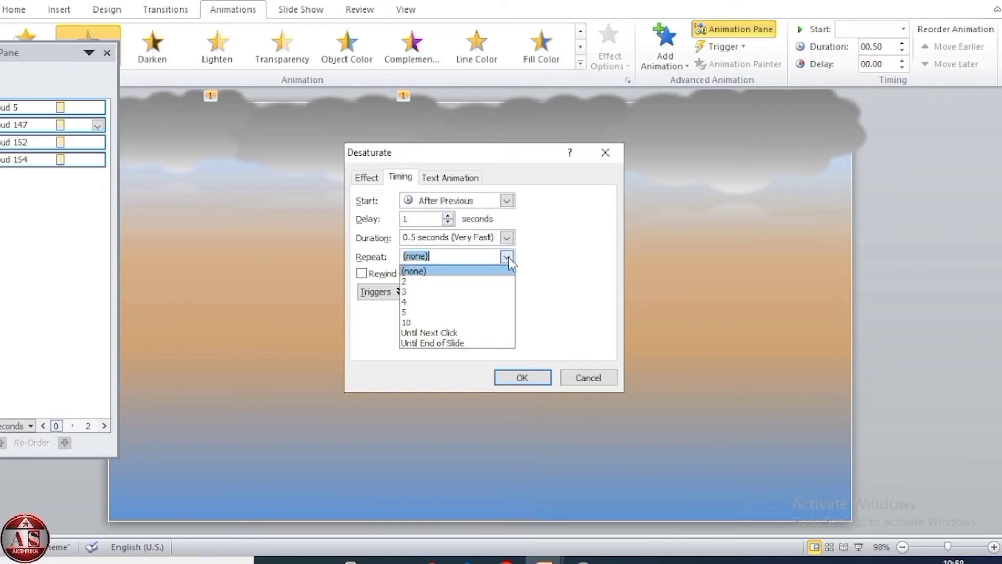
left_click(437, 343)
left_click(521, 380)
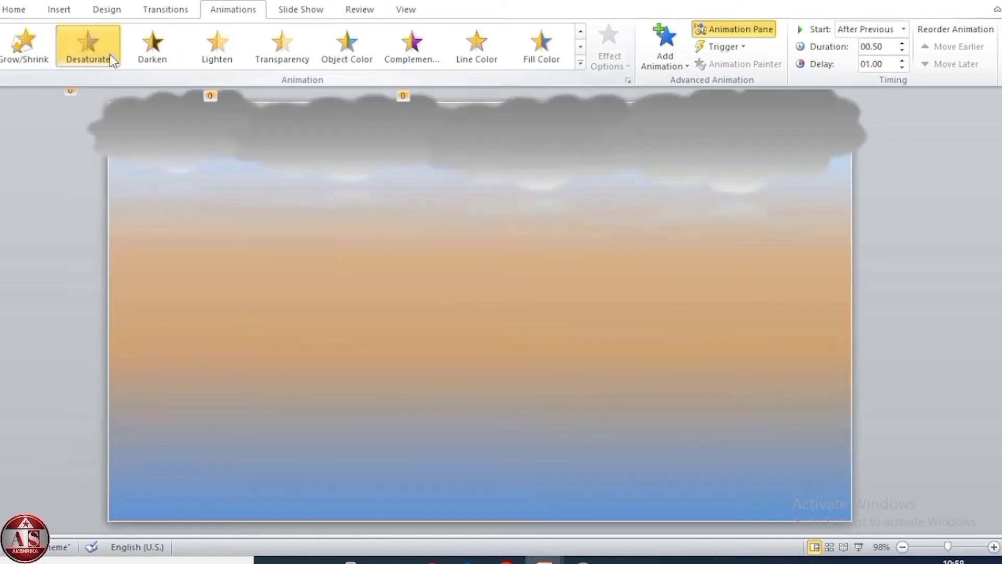
left_click(69, 13)
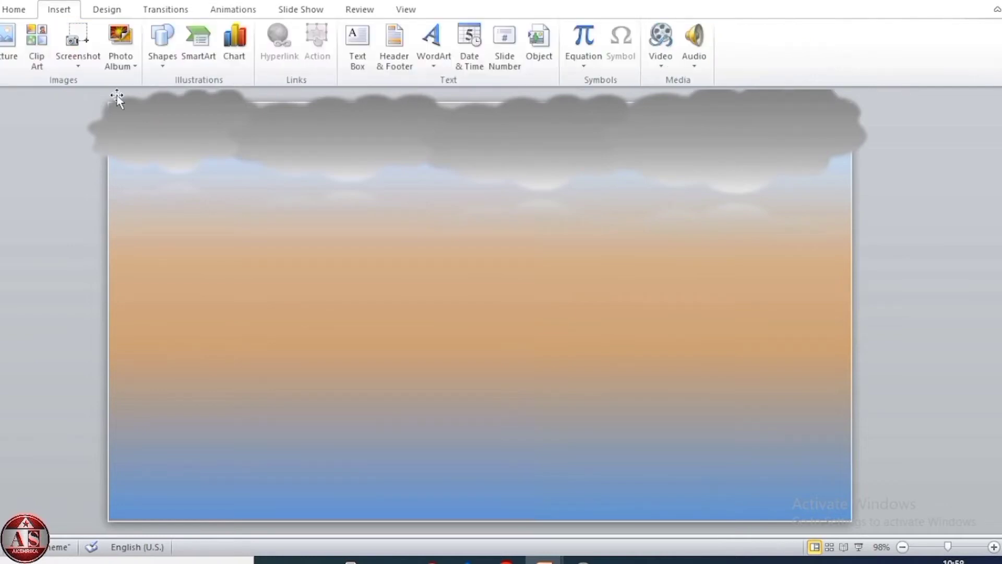
Step: Draw a small raindrop shape near the lower left of the slide
left_click(162, 46)
left_click(187, 370)
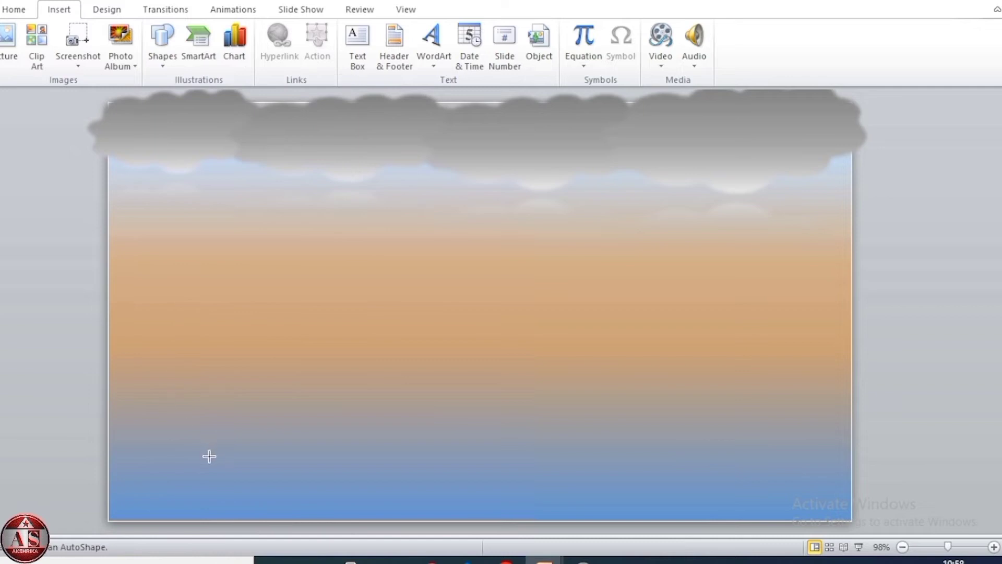
left_click_drag(186, 438, 192, 476)
Step: Fill the raindrop, remove its outline, and size it 0.5 cm tall by 0.1 cm wide
left_click(468, 10)
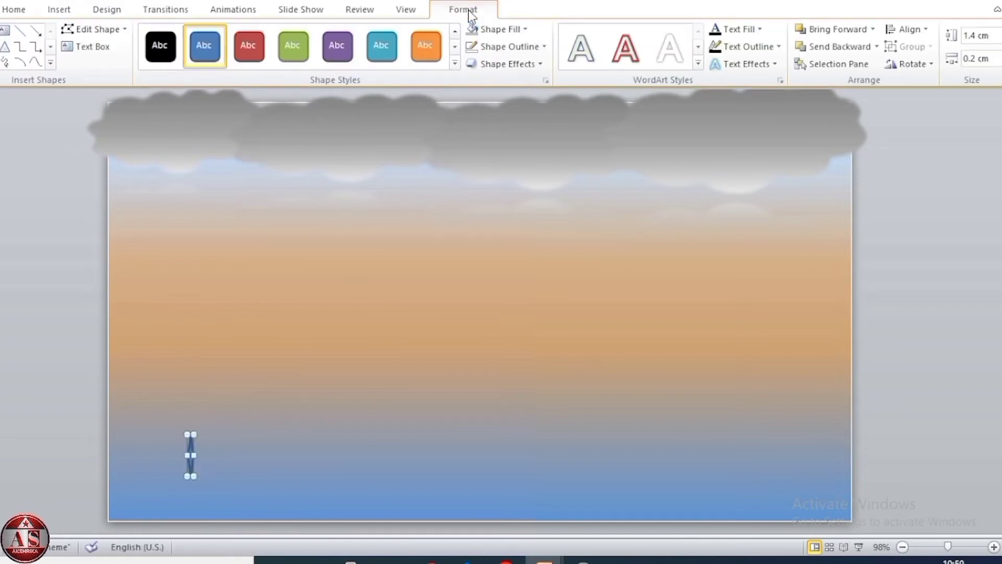
left_click(514, 32)
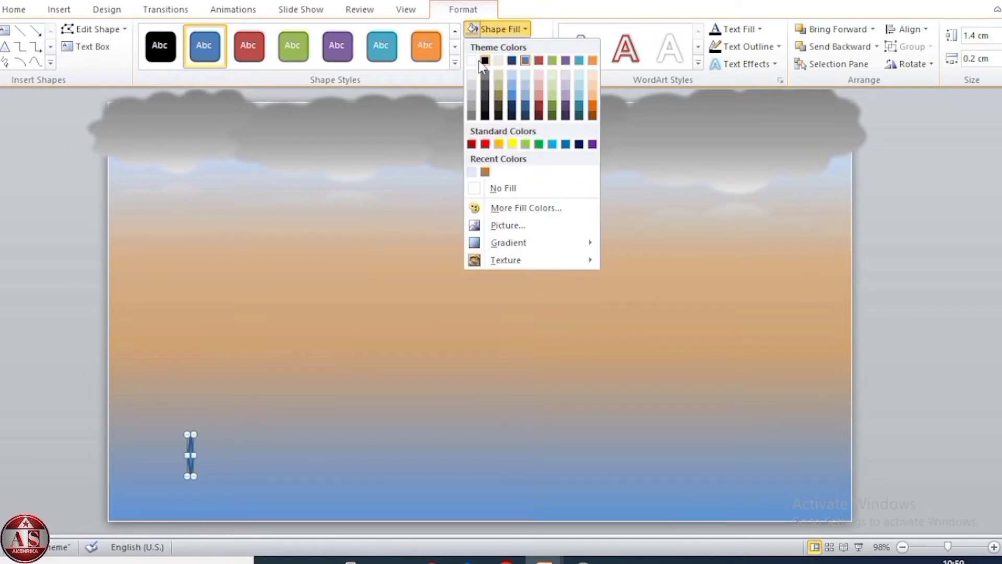
left_click(472, 93)
left_click(512, 56)
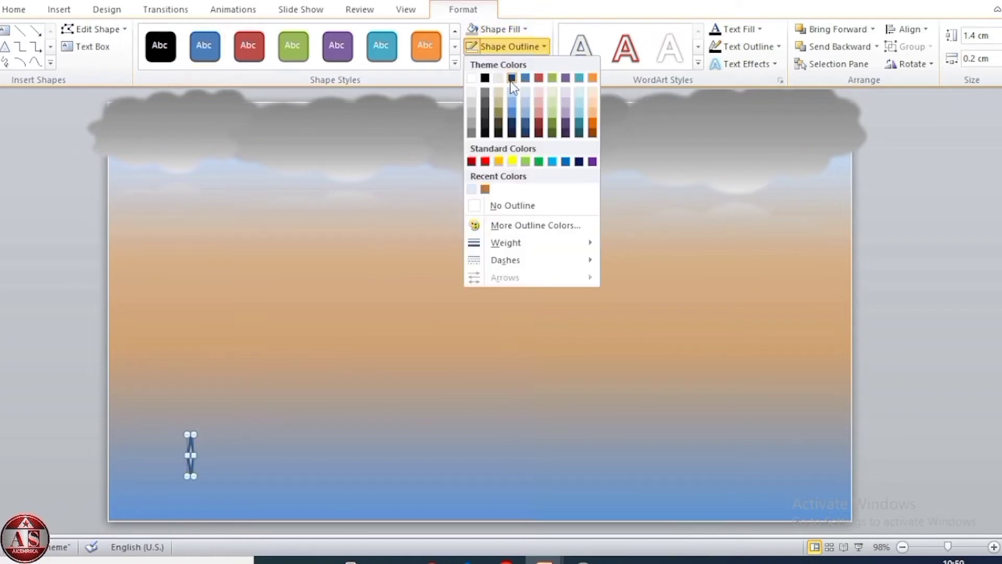
left_click(514, 202)
type("0.5")
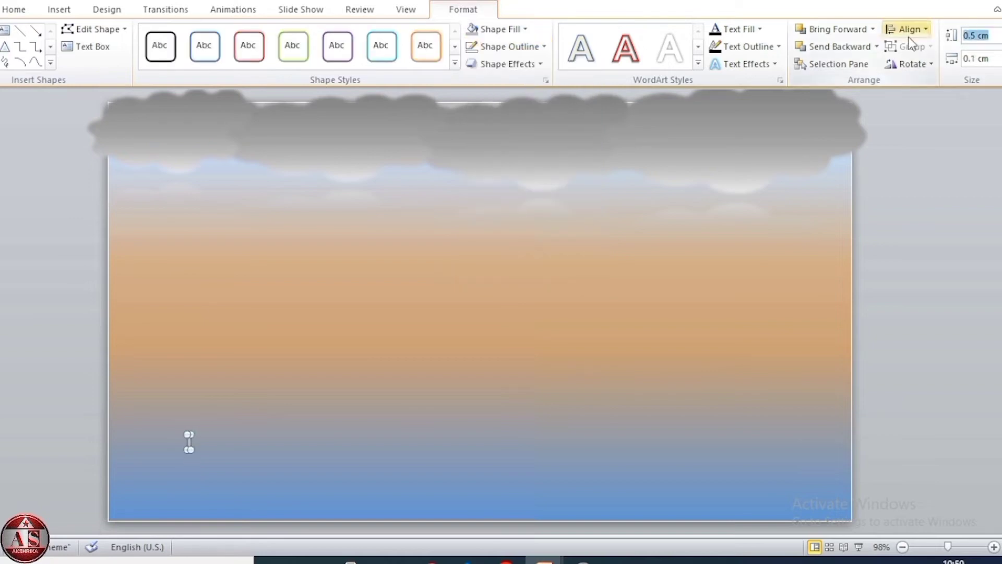
key("Return")
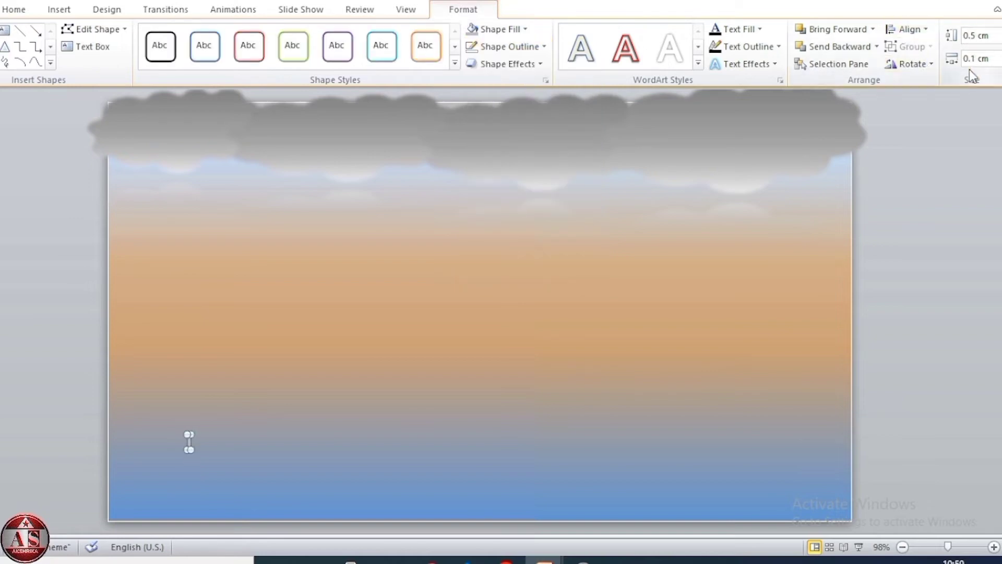
left_click(995, 58)
type("0.")
Step: Give the raindrop a Fly In animation coming from the top
left_click(223, 11)
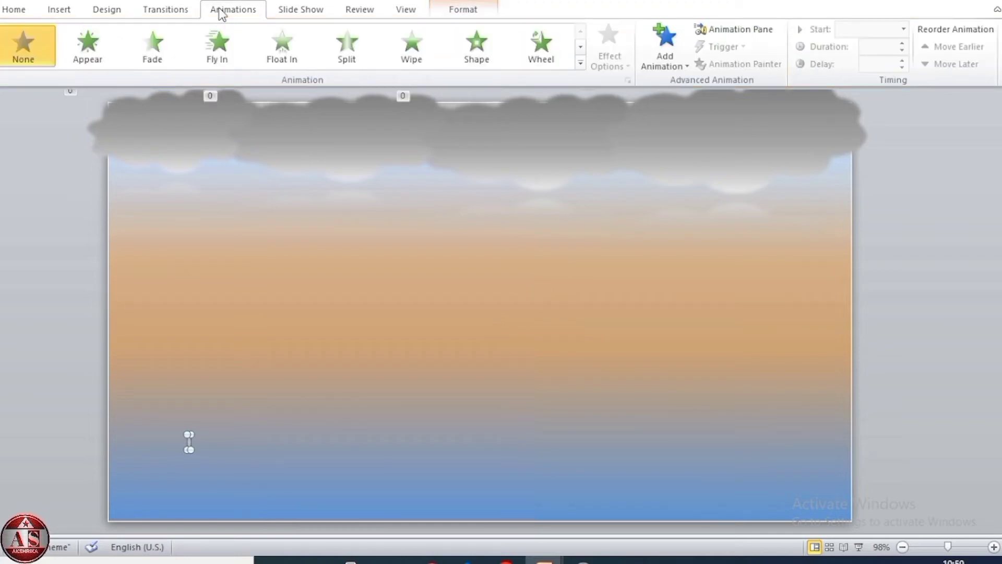
left_click(224, 63)
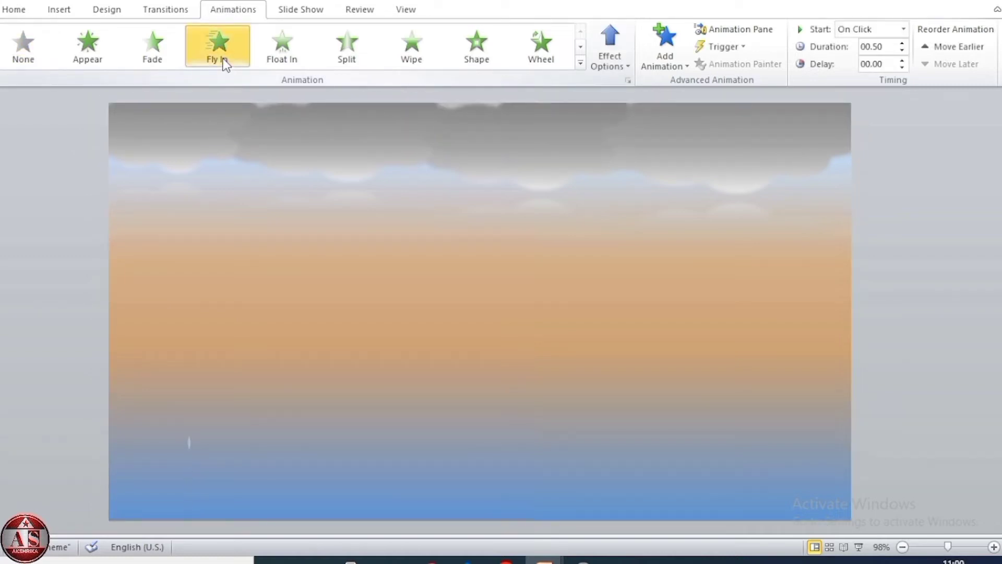
left_click(615, 56)
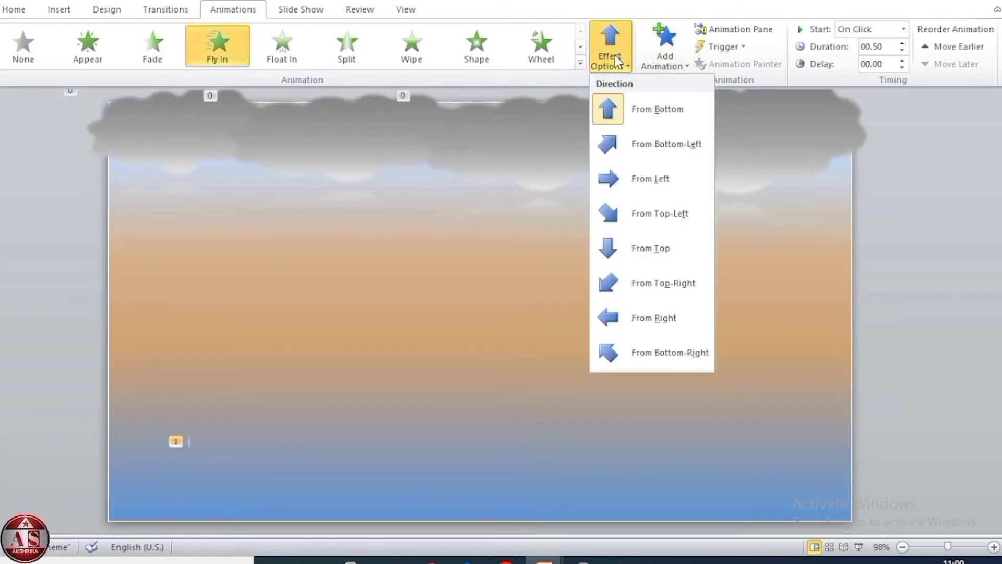
left_click(629, 252)
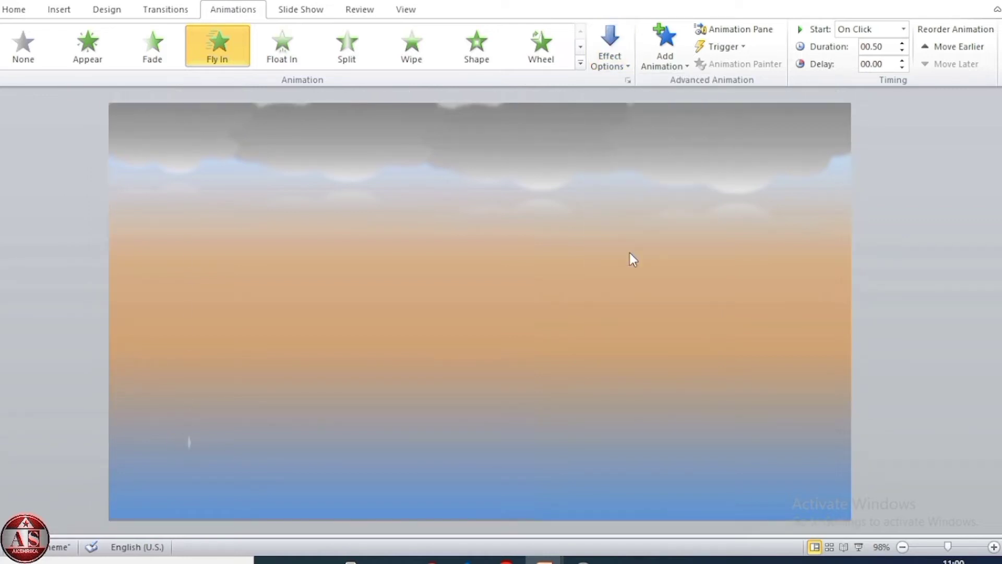
Step: Make the raindrop animation repeat until end of slide and hide after animating
left_click(750, 33)
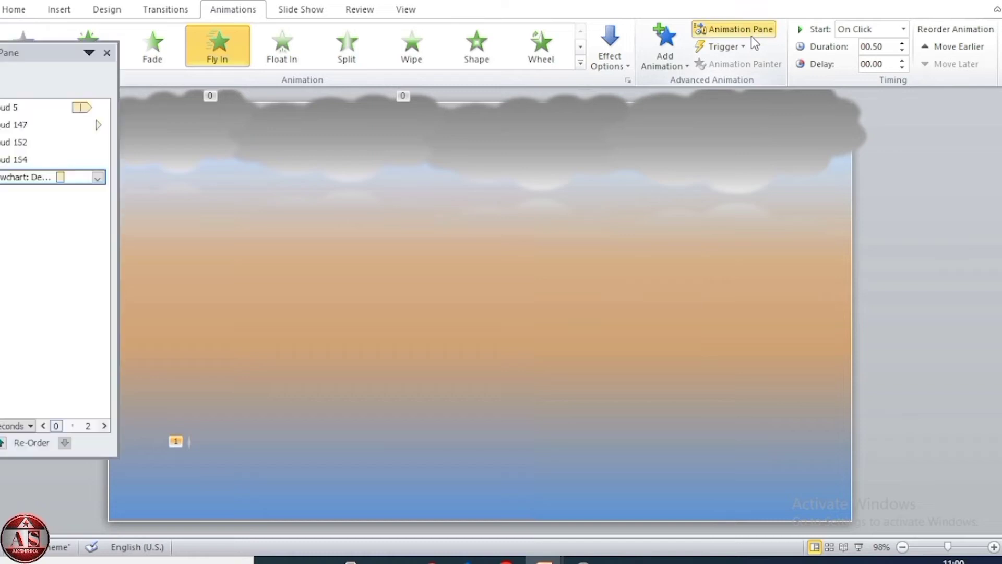
right_click(9, 179)
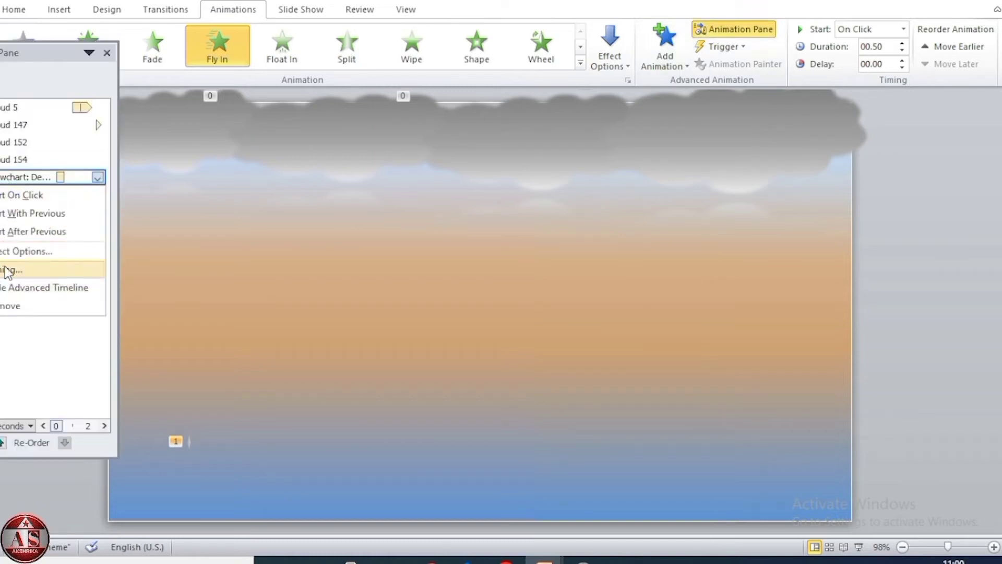
left_click(8, 269)
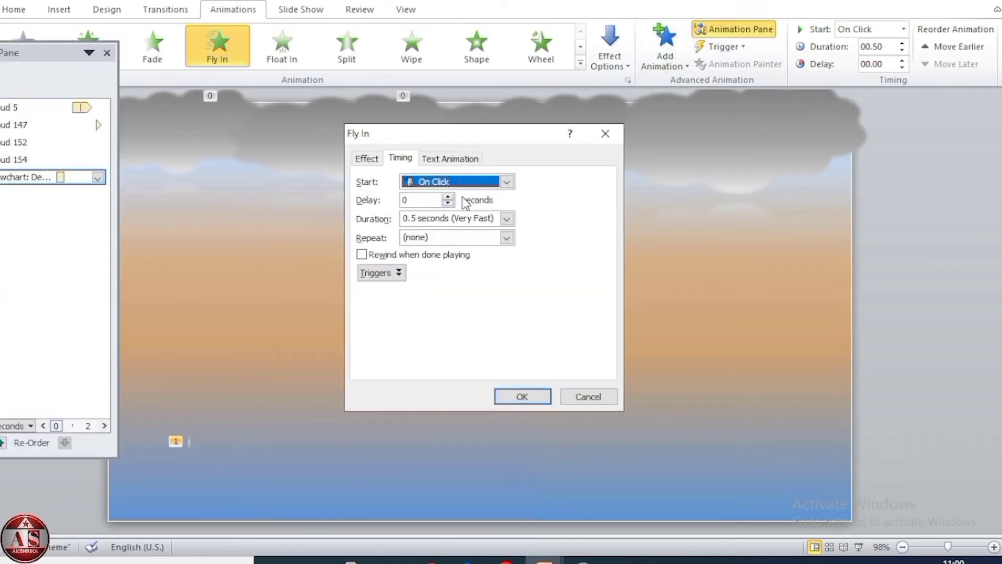
left_click(509, 237)
left_click(455, 325)
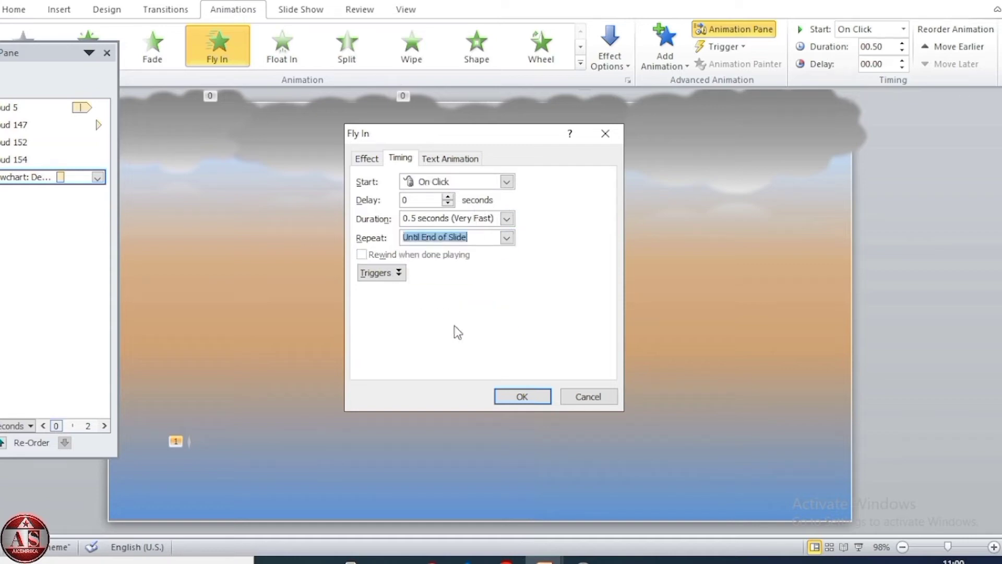
left_click(366, 157)
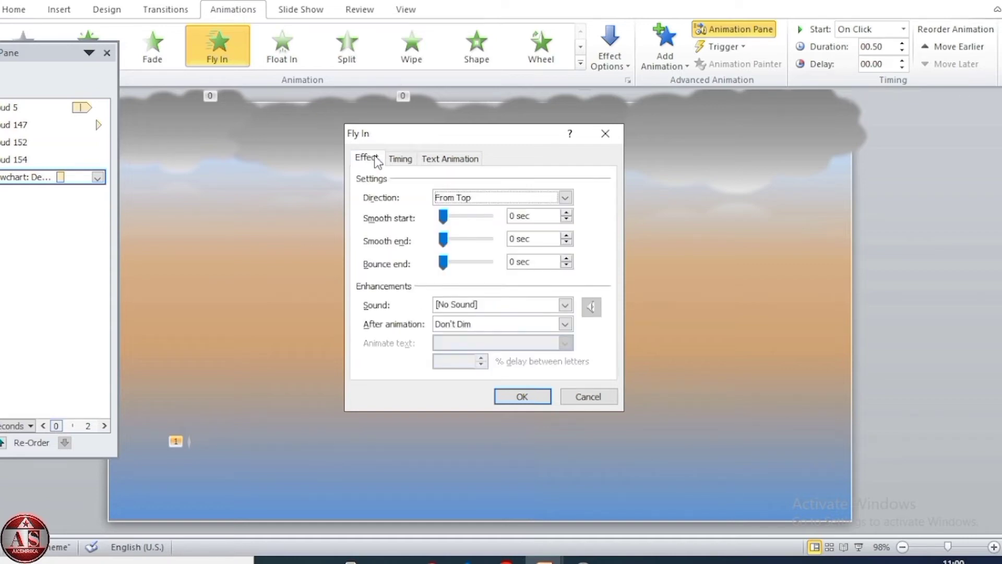
left_click(565, 325)
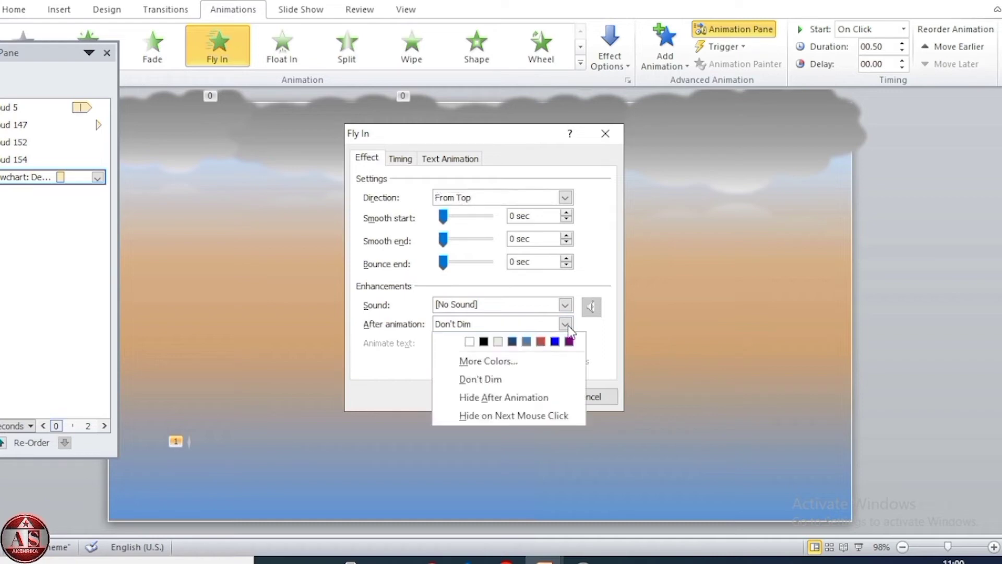
left_click(504, 398)
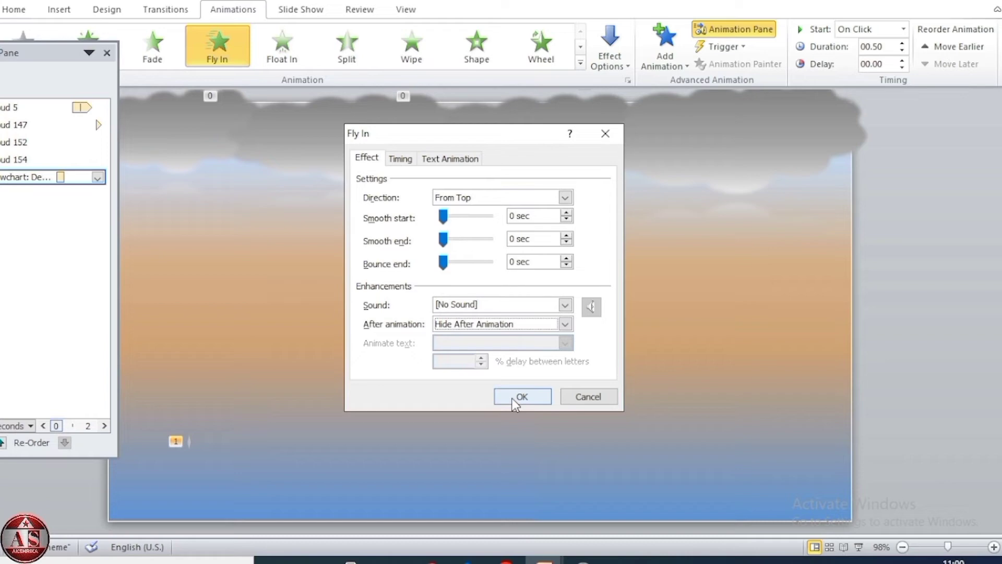
left_click(522, 396)
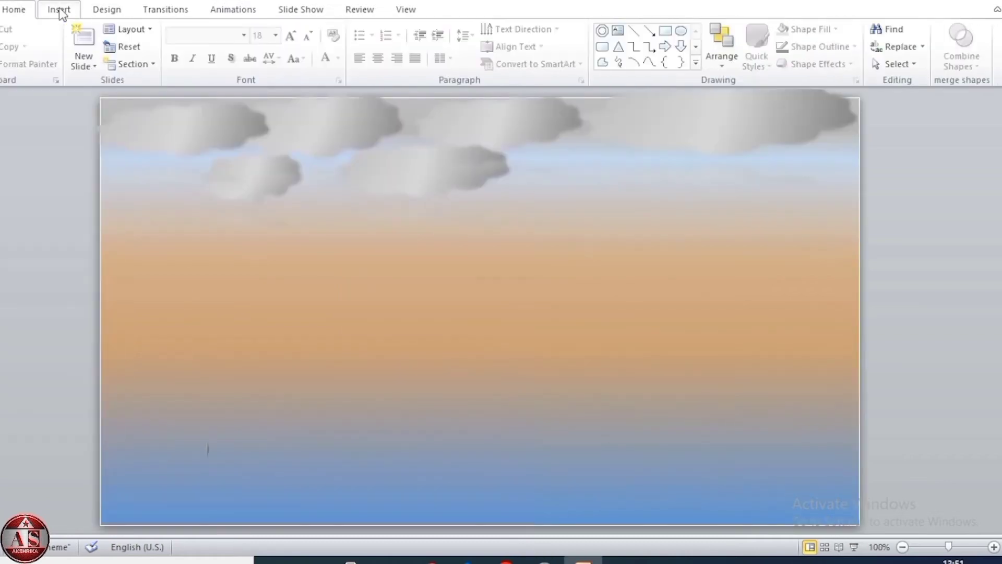
Step: Draw an oval ring shape near the lower left of the slide
left_click(60, 12)
left_click(160, 63)
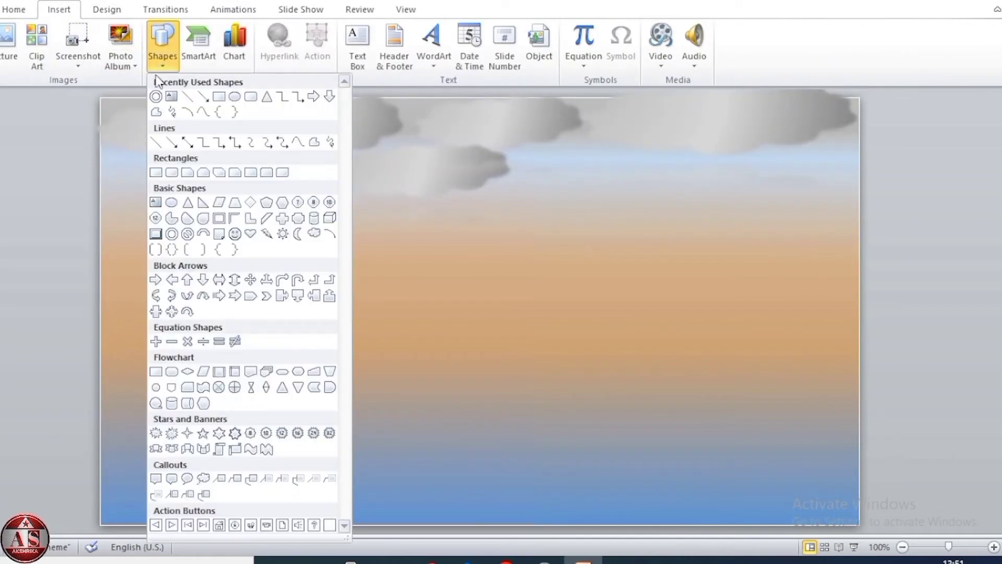
left_click(156, 96)
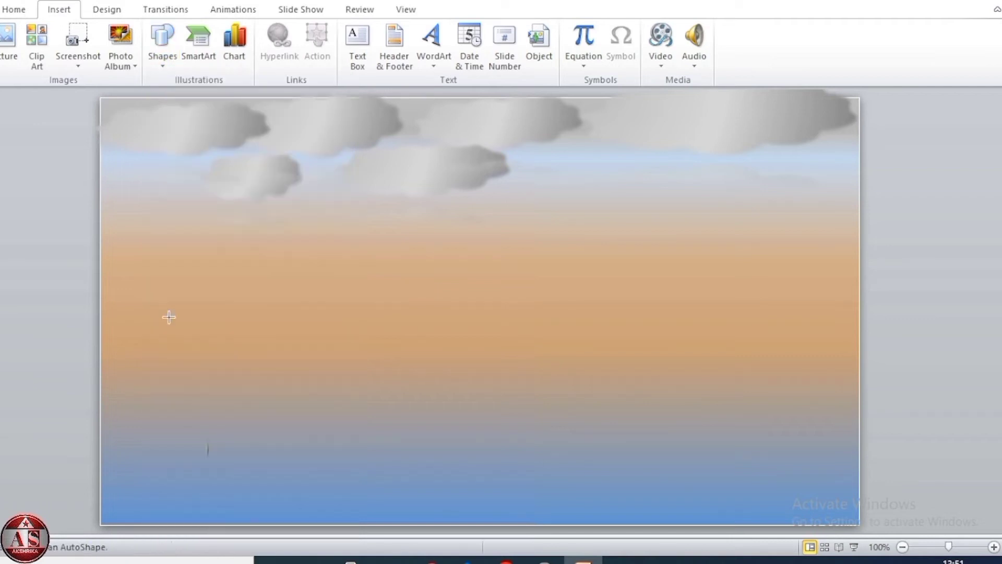
left_click_drag(188, 452, 239, 478)
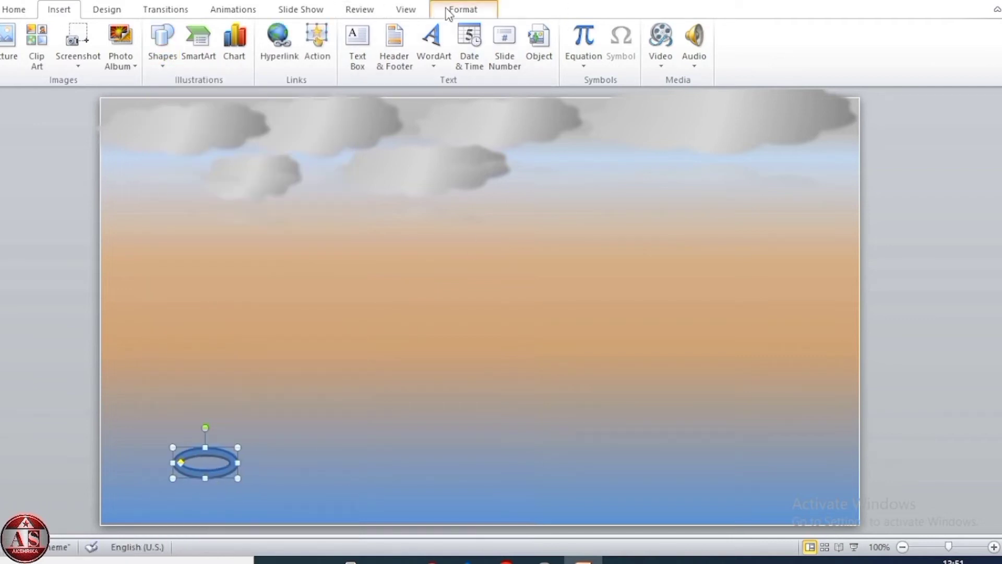
Step: Make the ring unfilled with a ¼ pt outline in a new colour
left_click(453, 10)
left_click(493, 33)
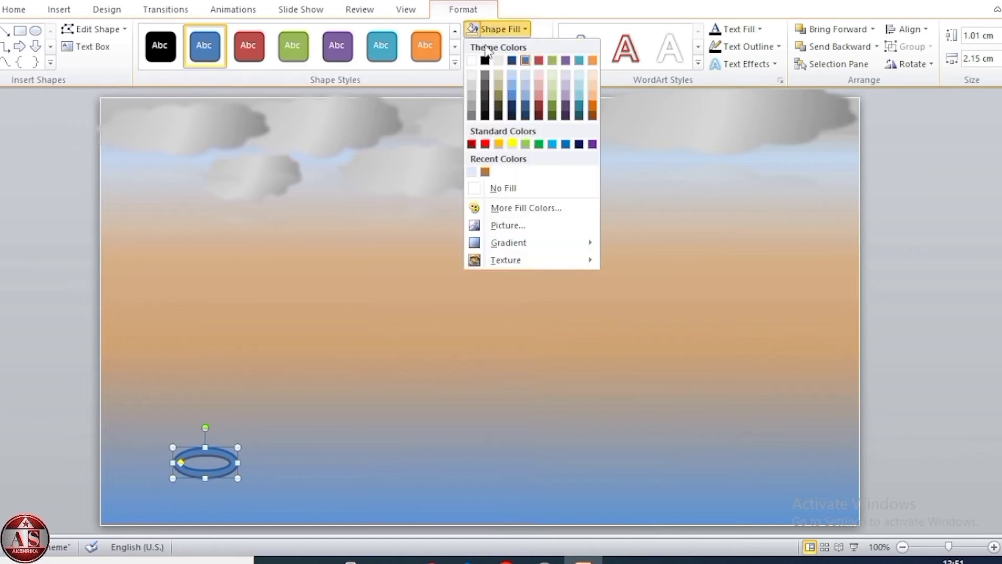
left_click(510, 189)
left_click(509, 46)
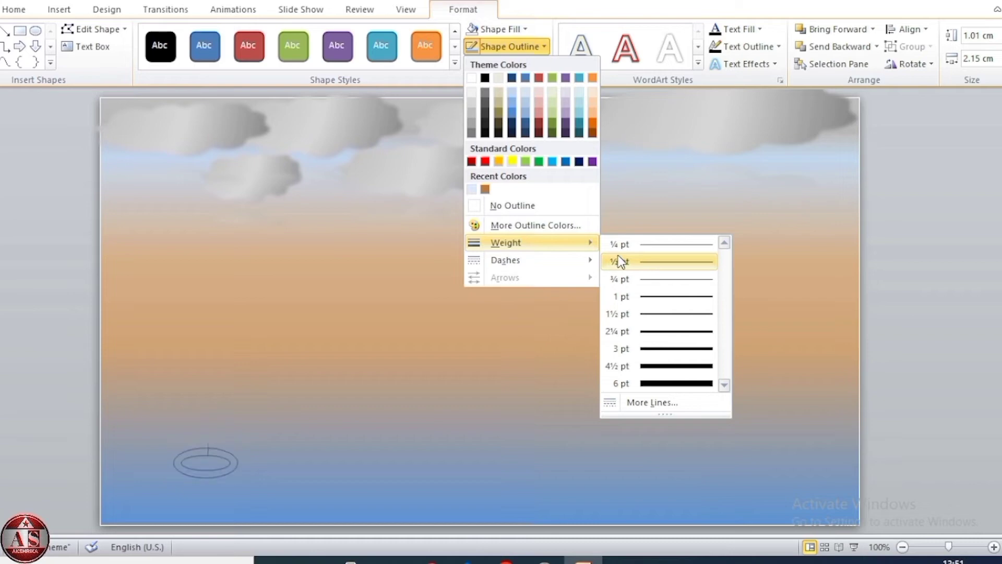
left_click(622, 249)
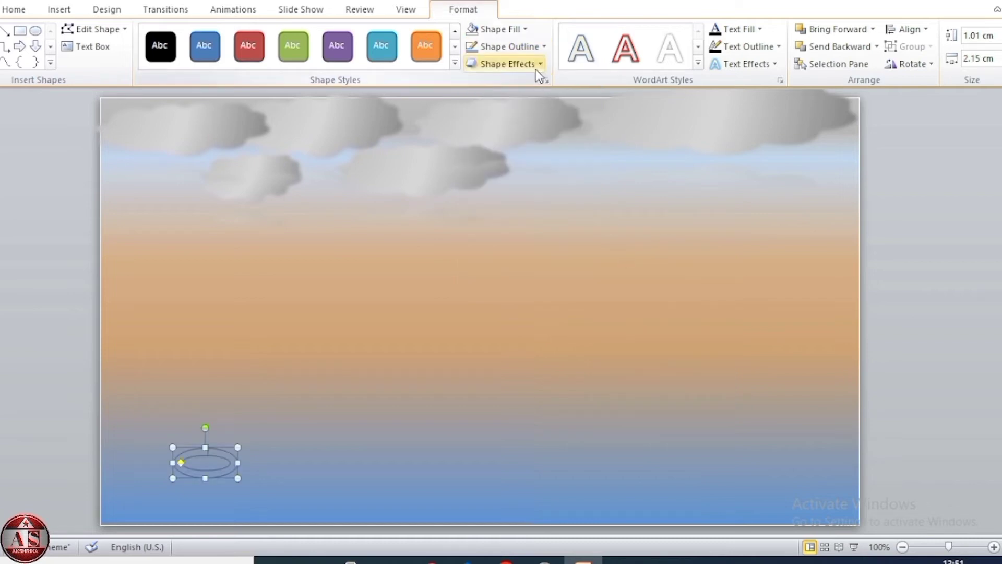
left_click(514, 47)
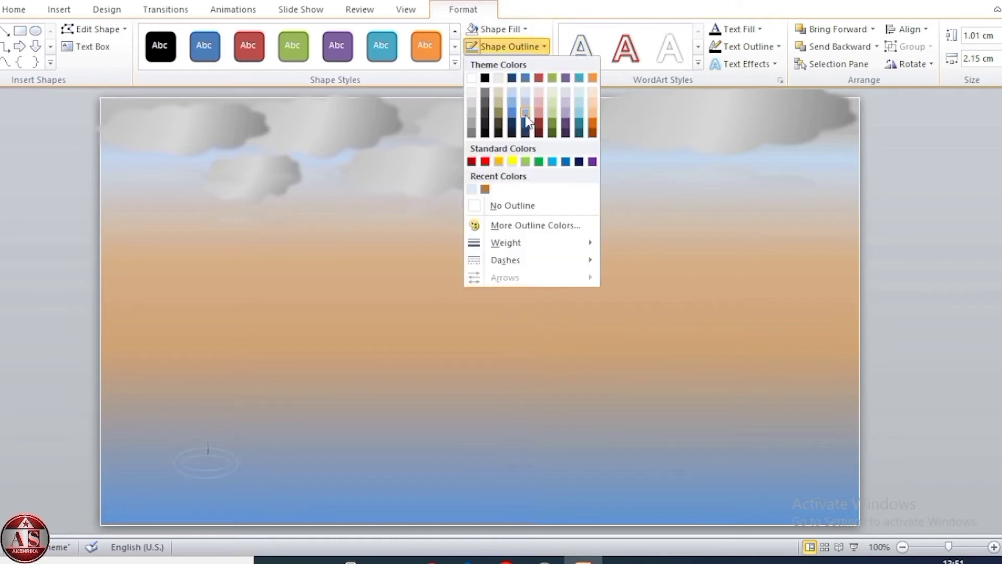
left_click(526, 113)
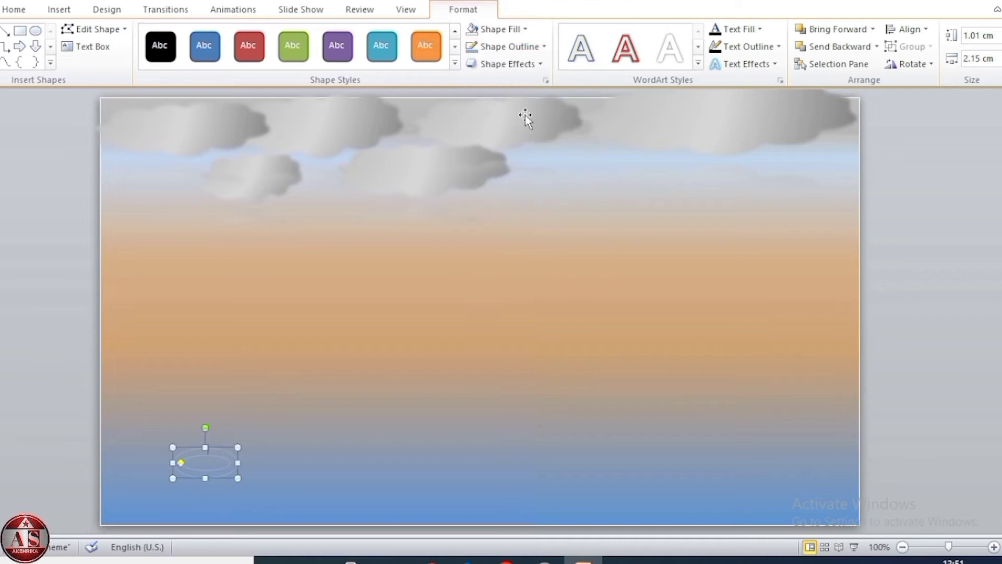
Step: Give the ring 1 pt soft edges and a Divot bevel
left_click(500, 65)
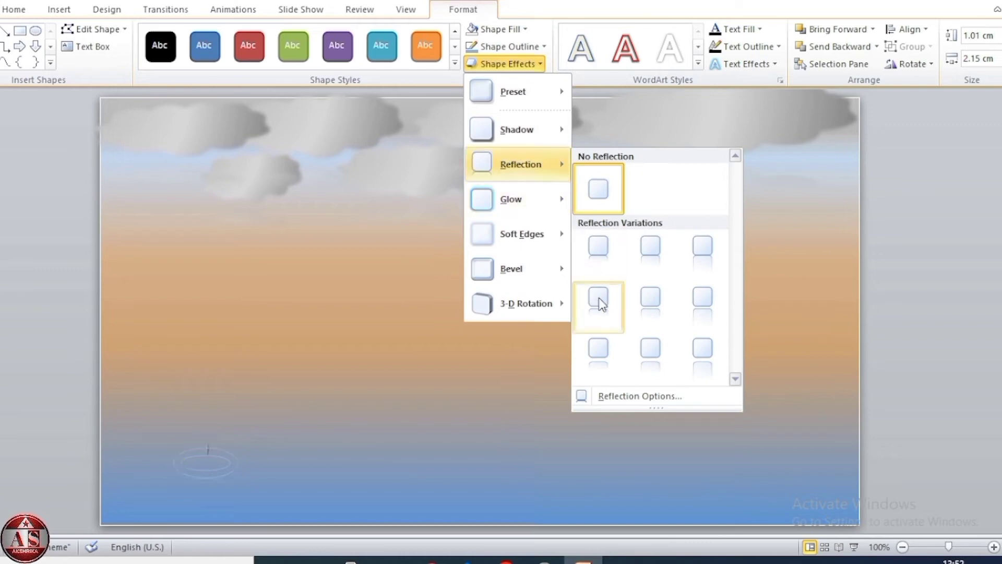
mouse_move(521, 234)
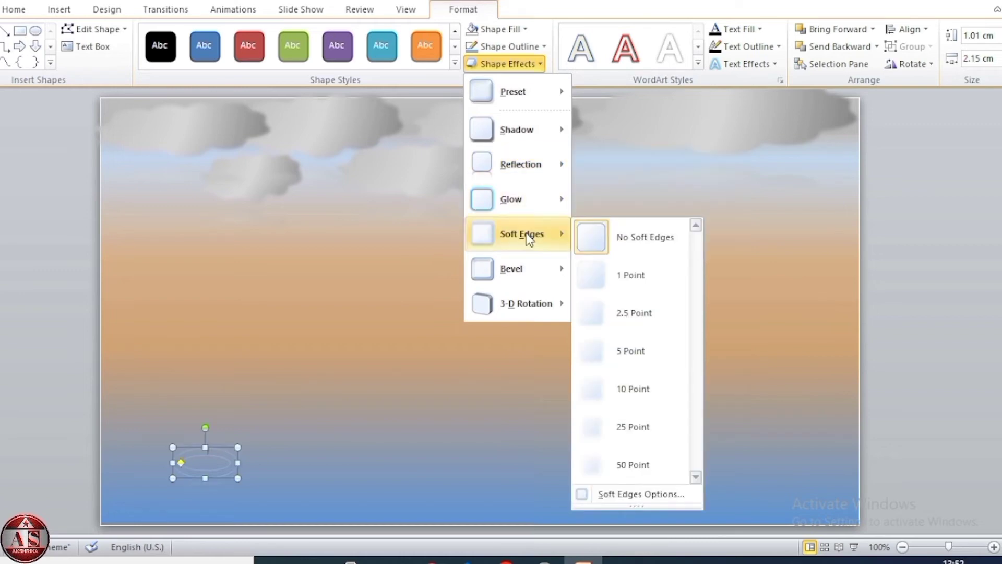
left_click(622, 271)
left_click(504, 63)
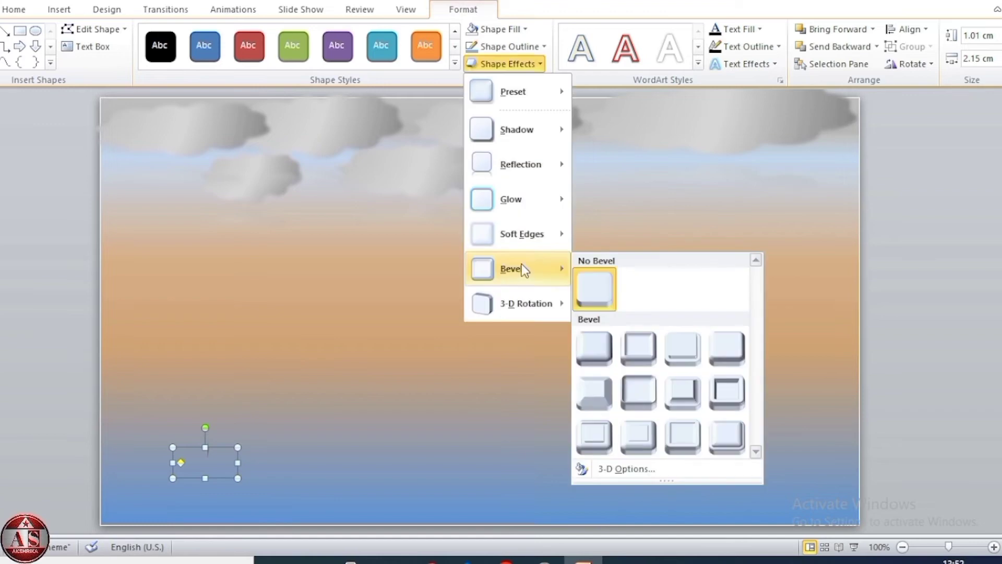
left_click(593, 431)
Step: Size the ring to 1 cm high and 1.5 cm wide
left_click(985, 36)
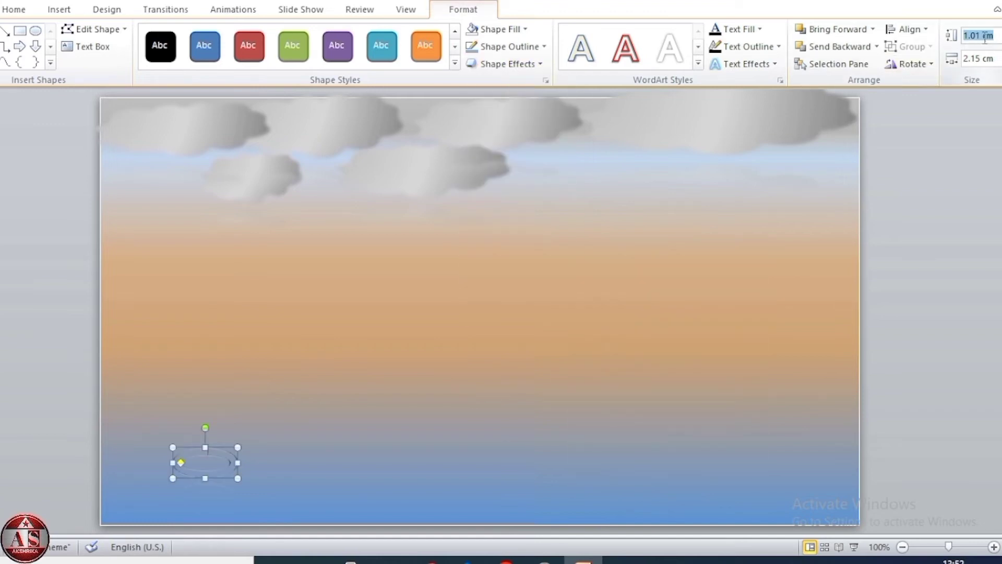
type("1")
left_click(969, 58)
type("1.5")
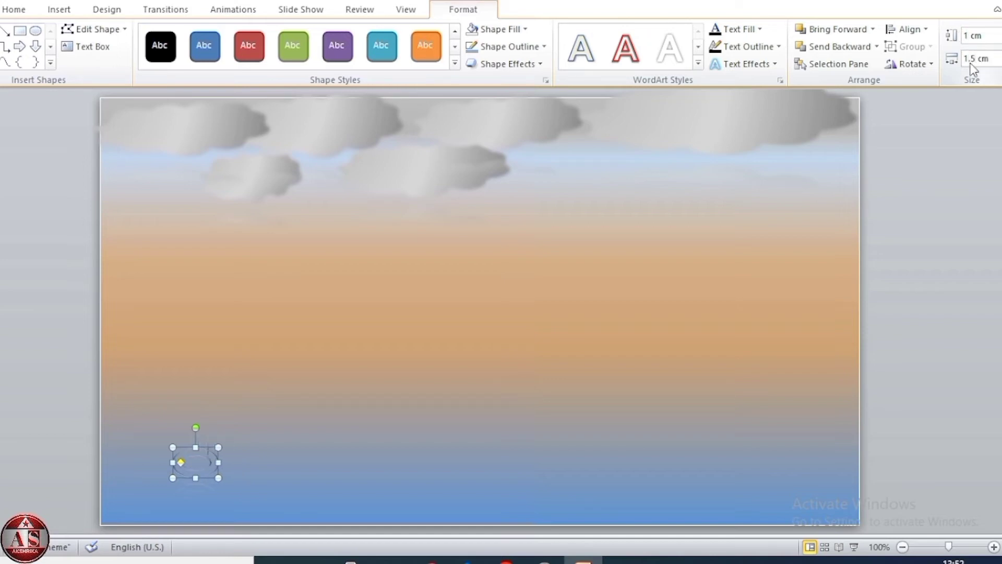
key("Return")
Step: Set the ring's 3-D format to Clear translucent material with Glow lighting
right_click(233, 455)
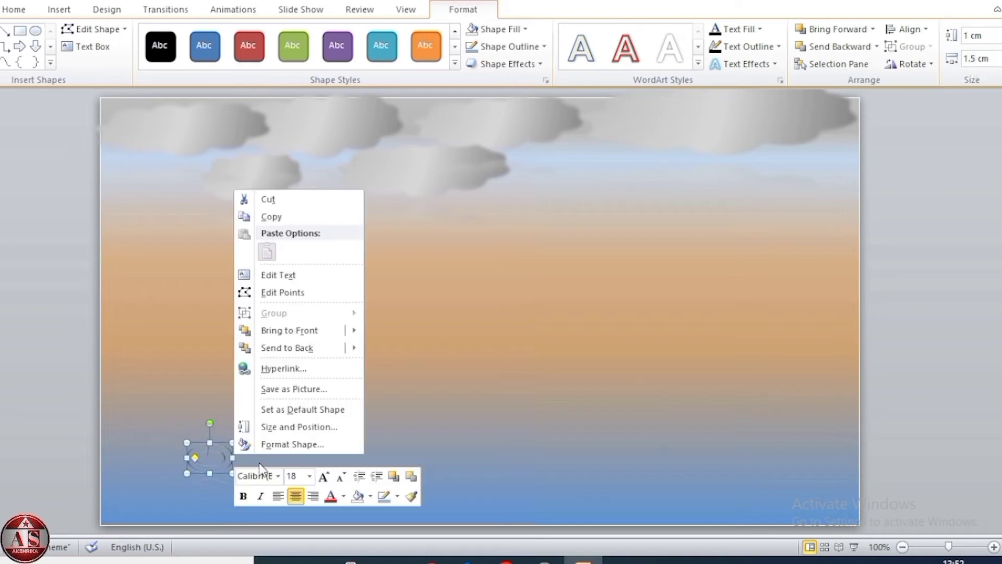
left_click(285, 444)
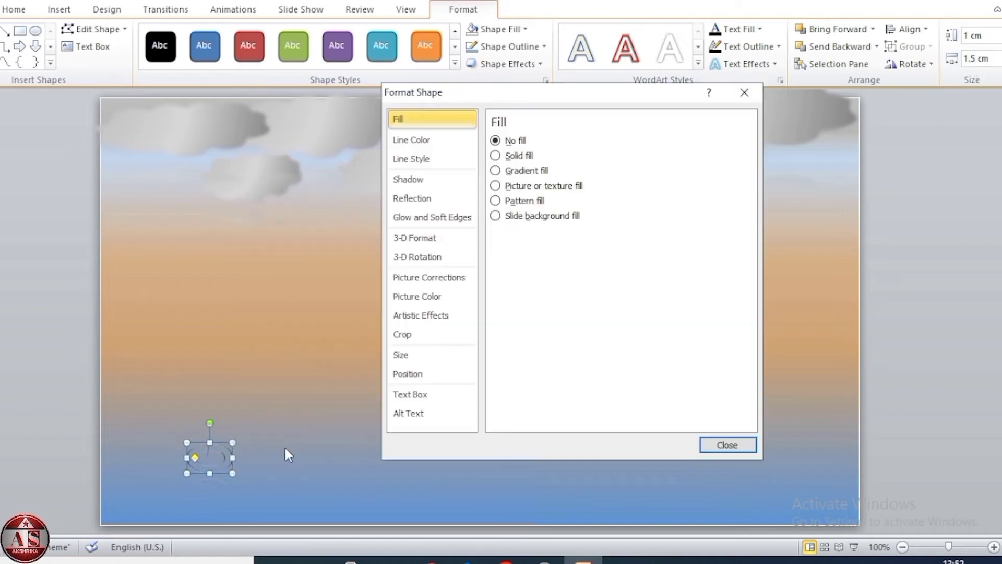
left_click(428, 239)
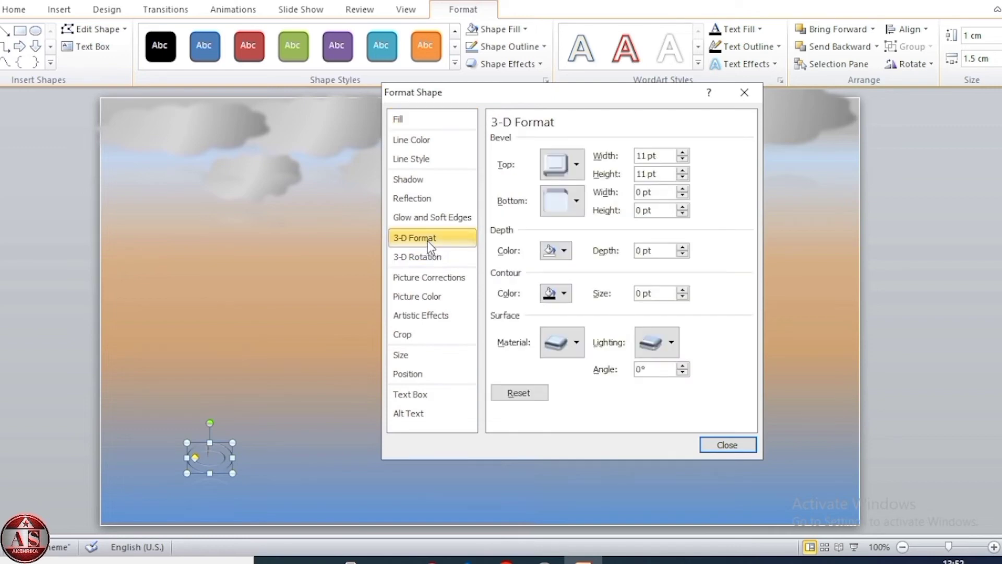
left_click(568, 345)
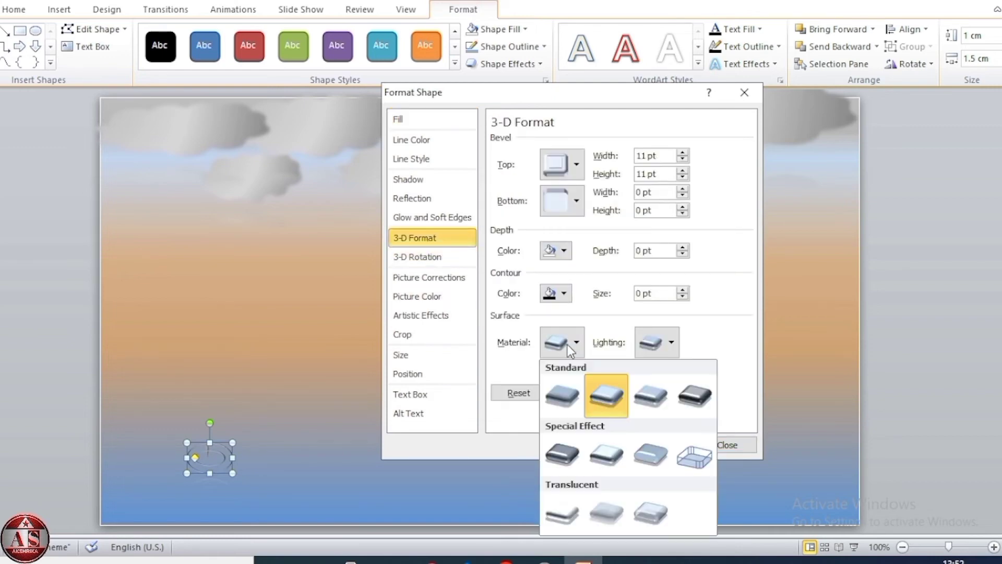
left_click(641, 517)
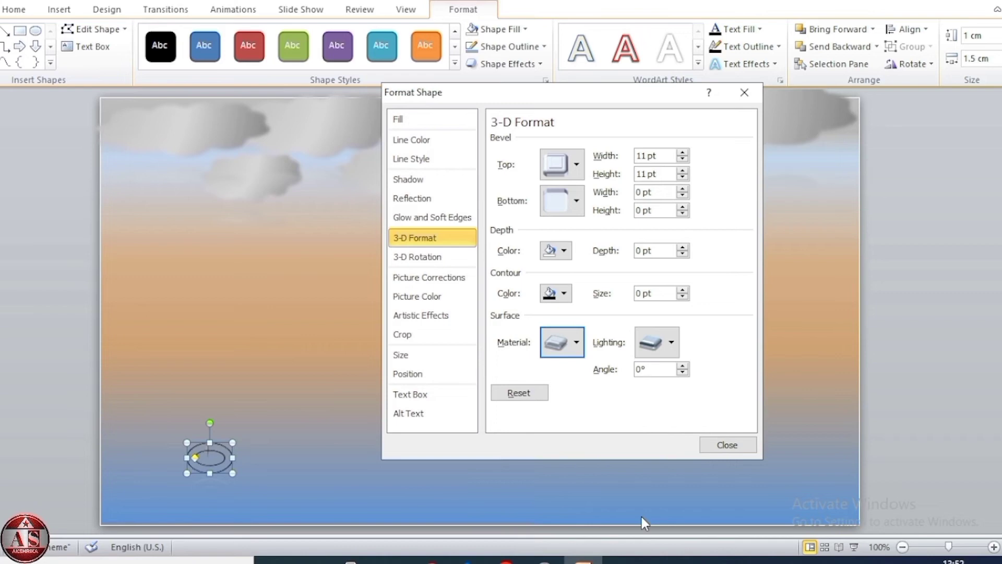
left_click(662, 352)
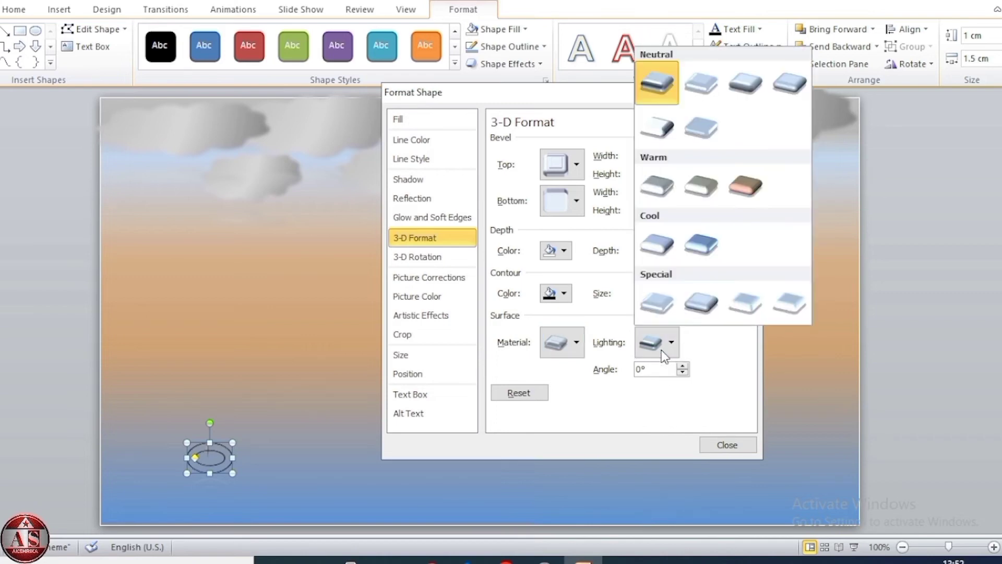
left_click(747, 306)
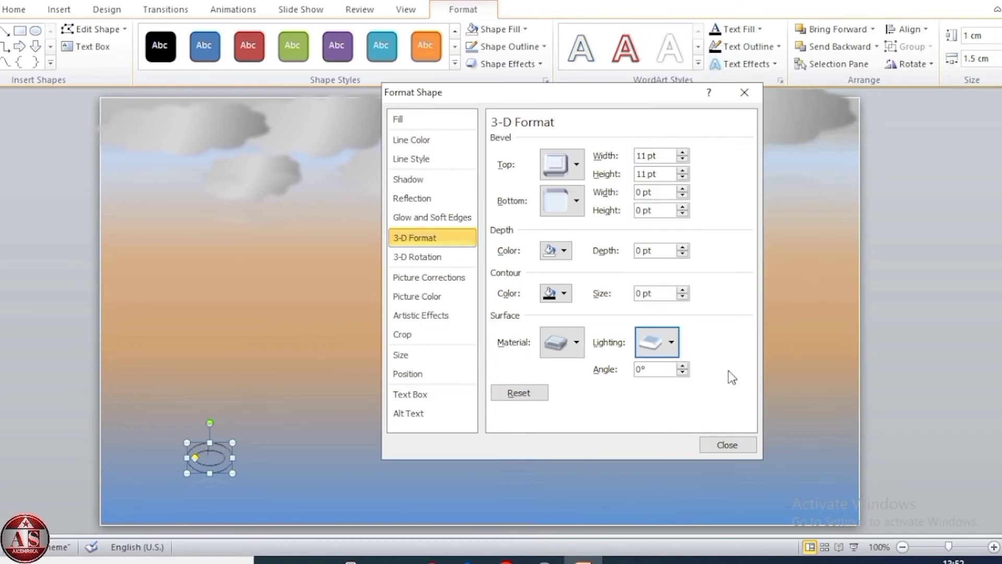
left_click(727, 446)
Step: Add a Basic Zoom entrance animation to the ring
left_click(257, 14)
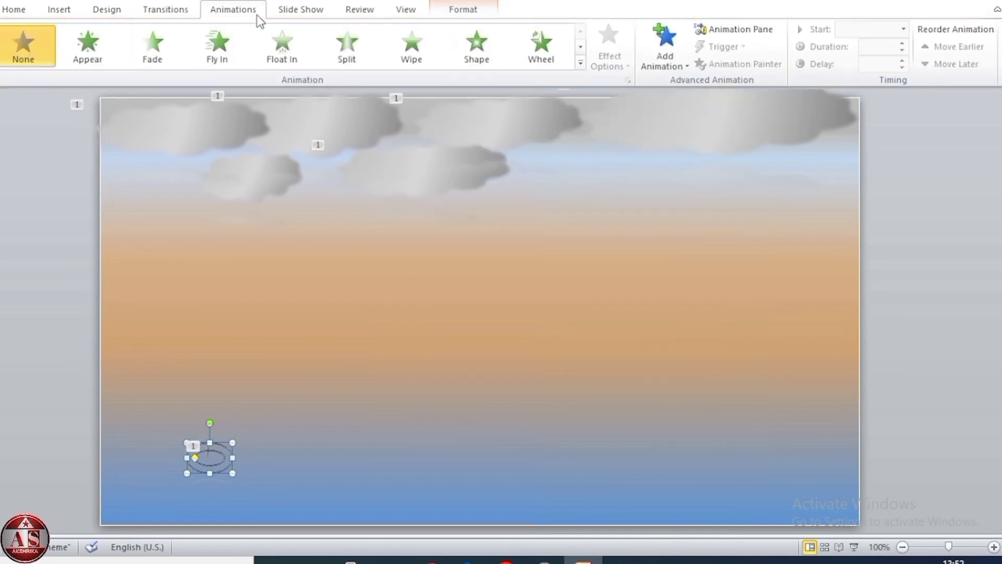
left_click(663, 51)
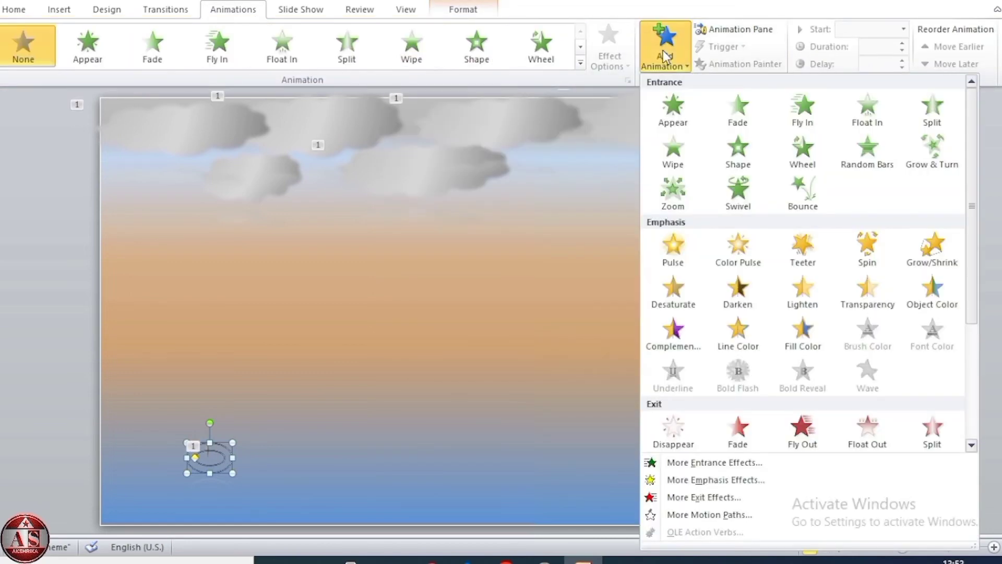
left_click(740, 463)
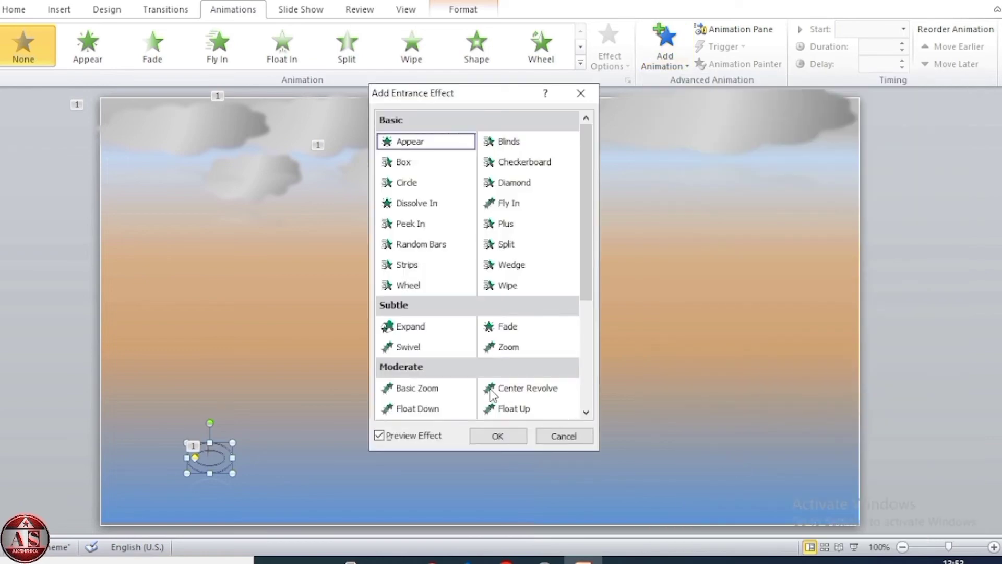
left_click(427, 392)
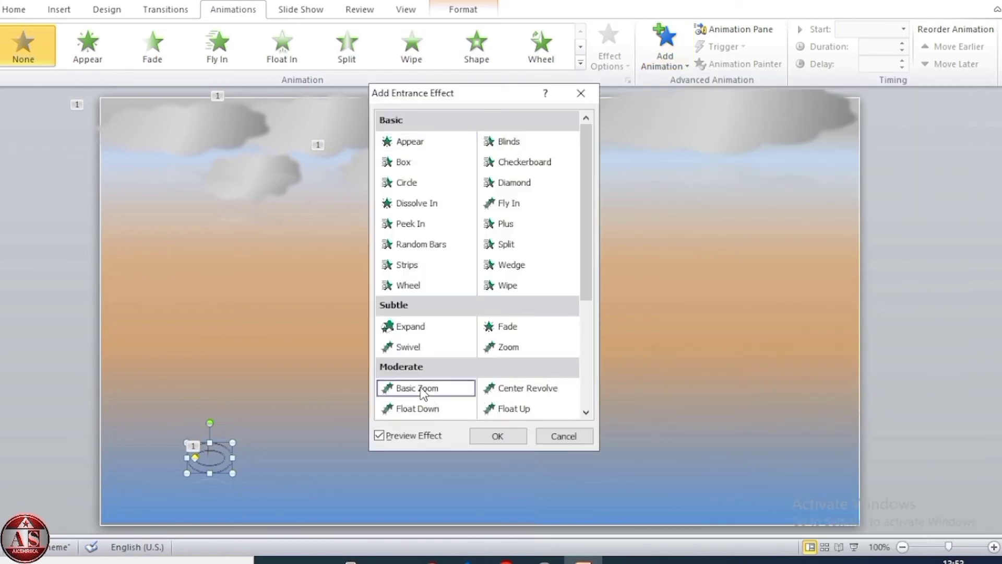
left_click(509, 437)
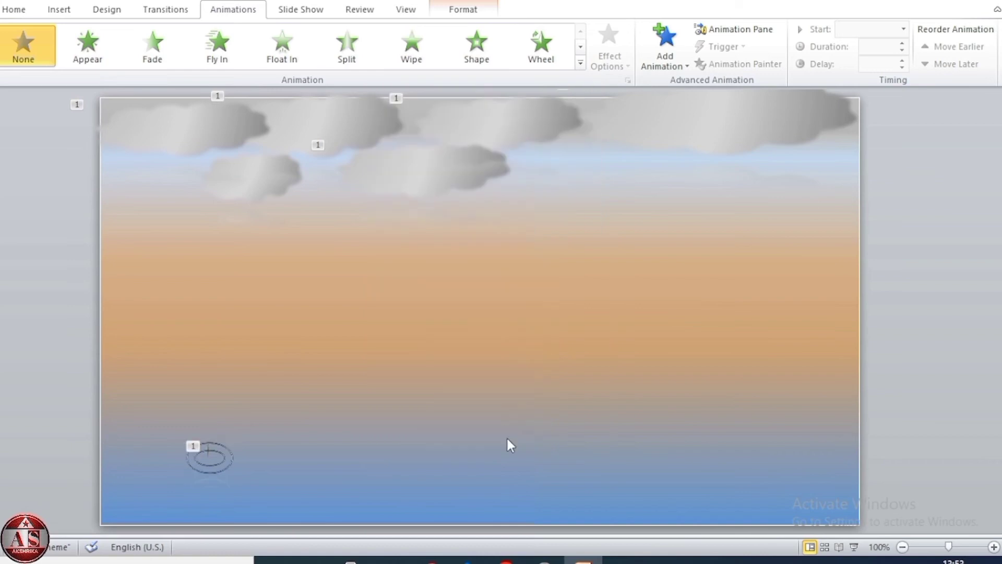
Step: Set the Donut 3 zoom animation to repeat until end of slide
left_click(739, 32)
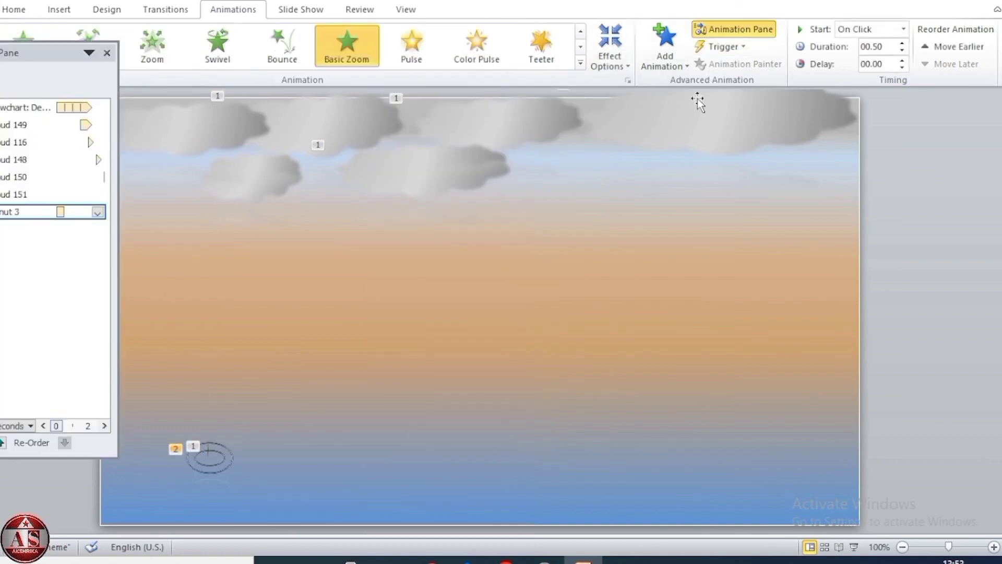
right_click(5, 212)
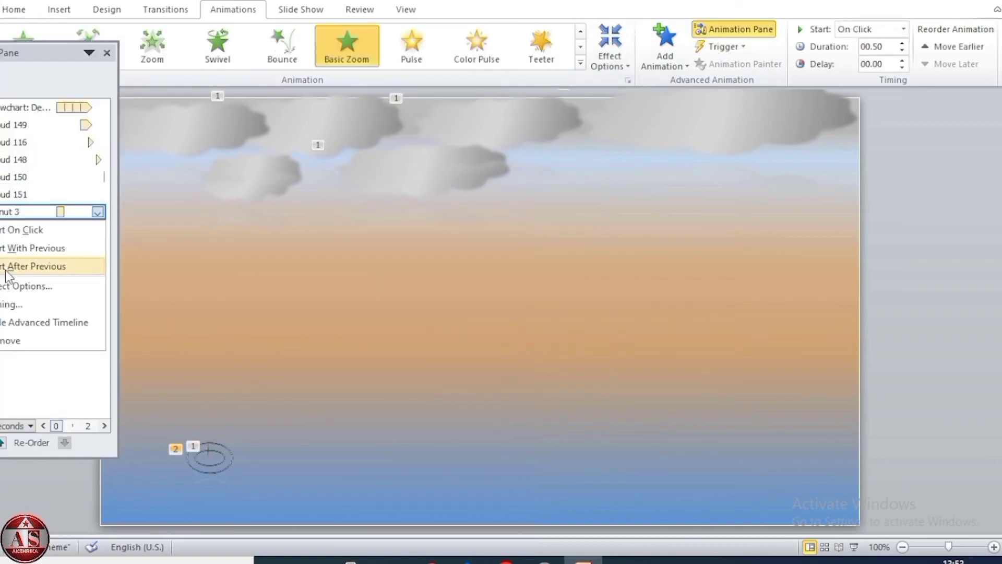
left_click(14, 303)
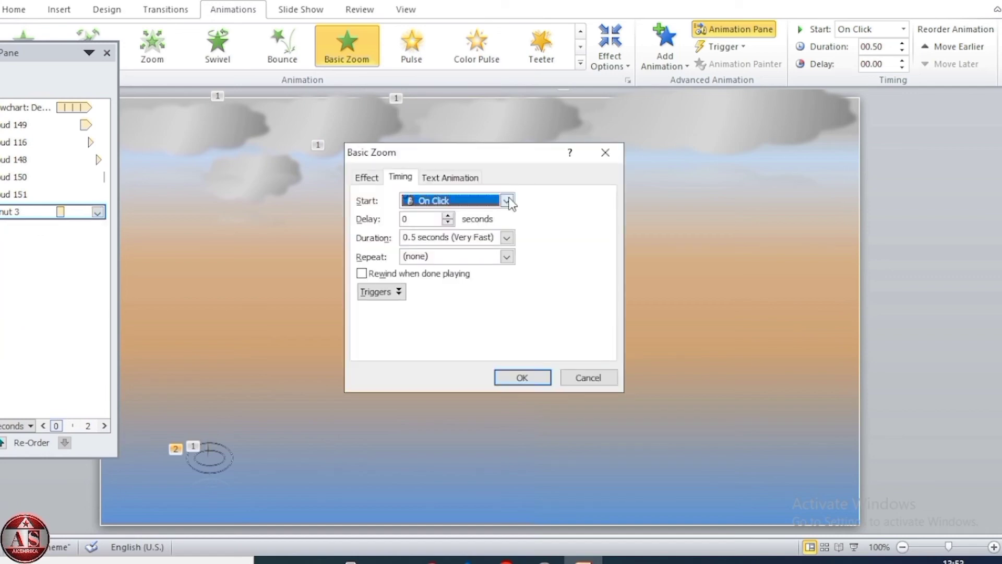
left_click(506, 256)
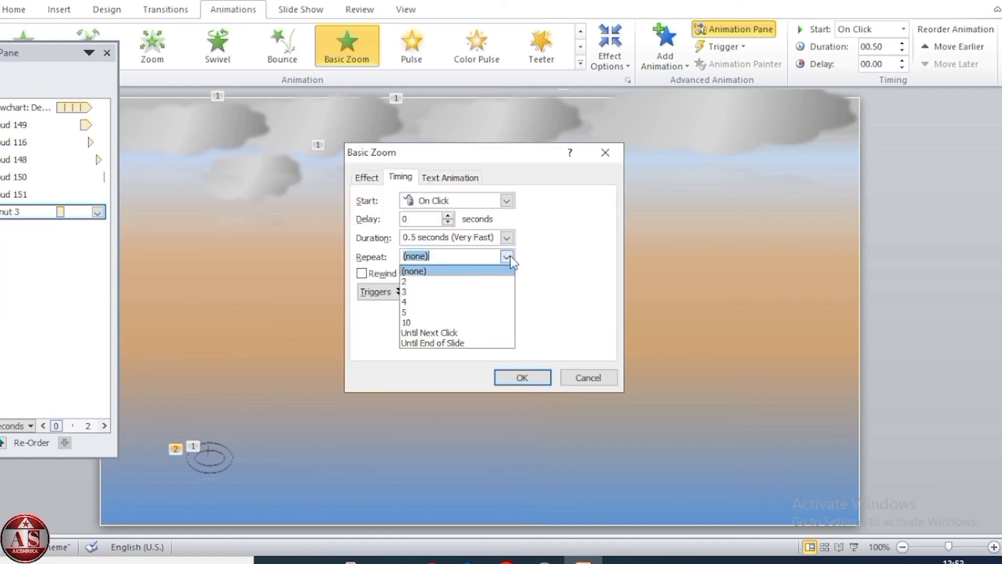
left_click(449, 343)
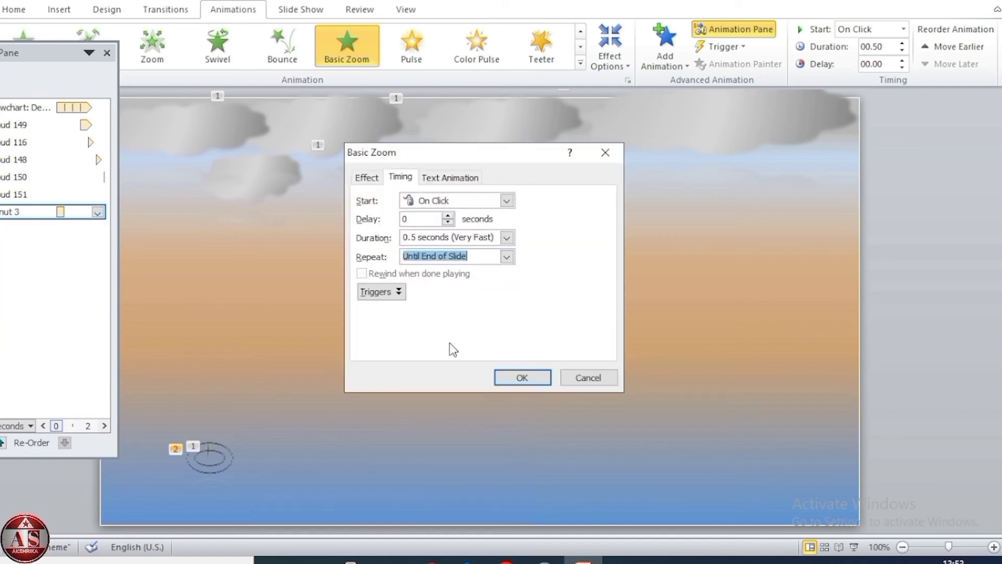
left_click(523, 377)
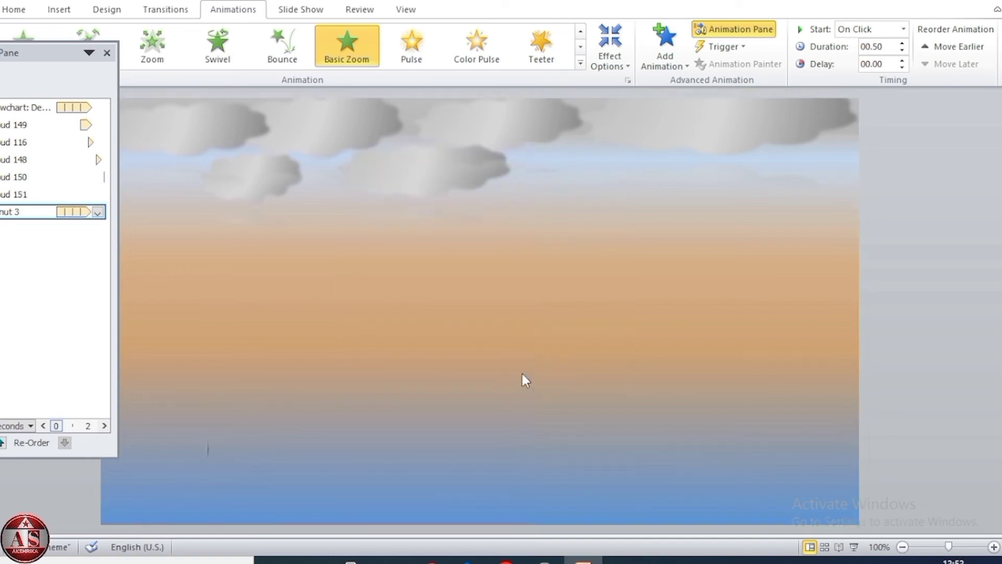
Step: Duplicate the animated ripple ring with Ctrl+D, nudging copies right and up along the bottom
left_click_drag(295, 409, 156, 507)
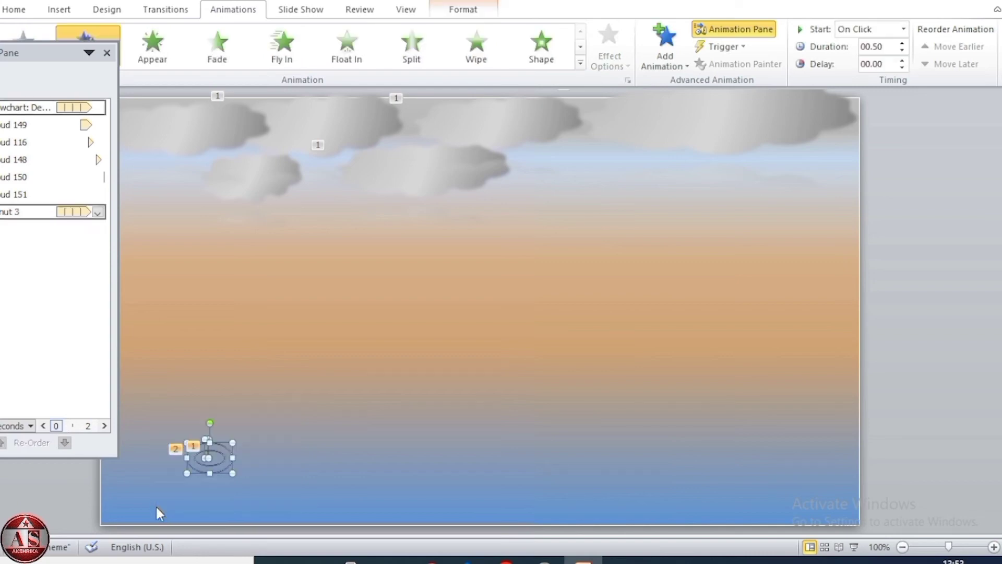
left_click(107, 53)
key("ctrl+d")
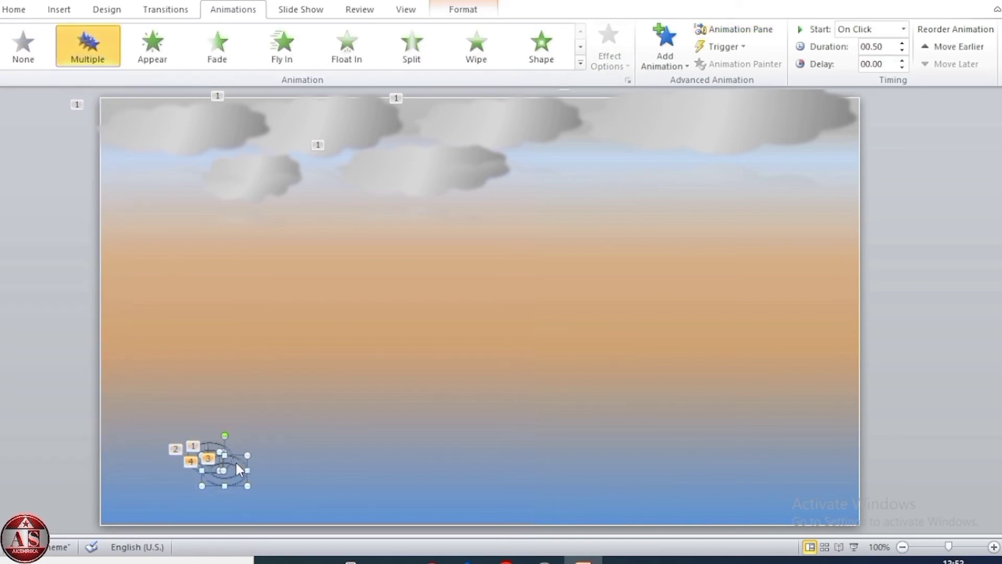
key("Right")
key("Right")
key("Right")
key("Right")
key("Right")
key("Right")
key("Right")
key("Right")
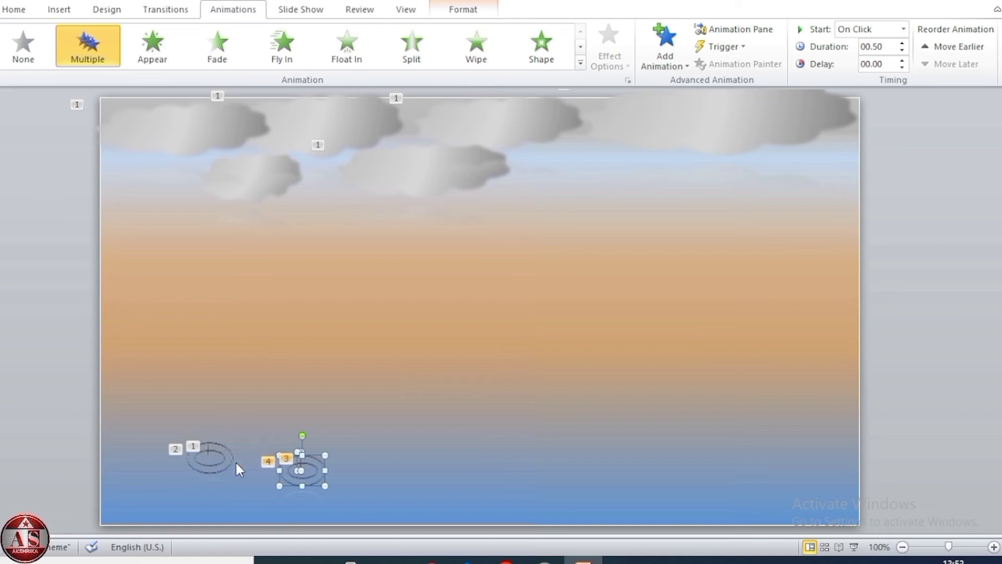
key("ctrl+d")
key("ctrl+d")
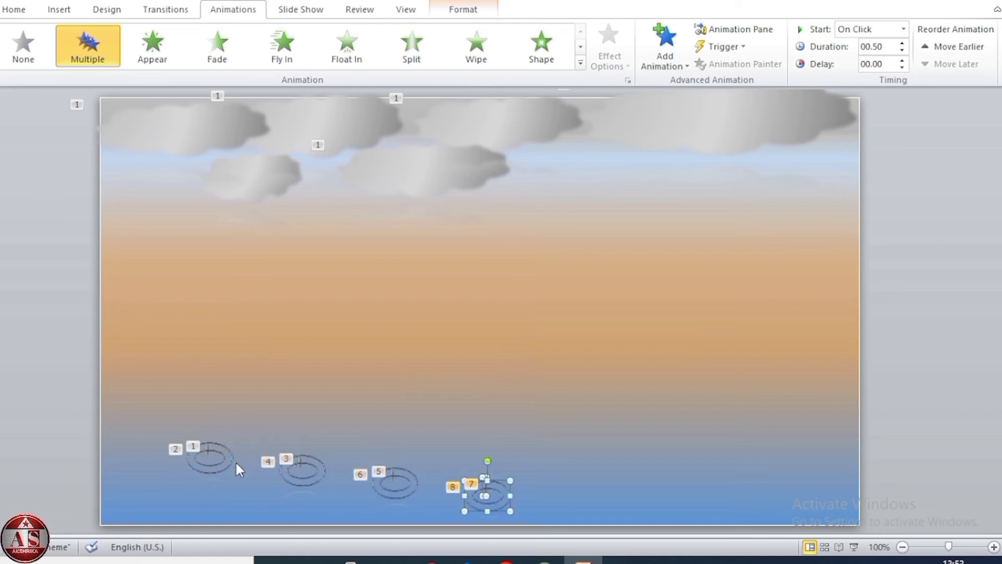
key("Up")
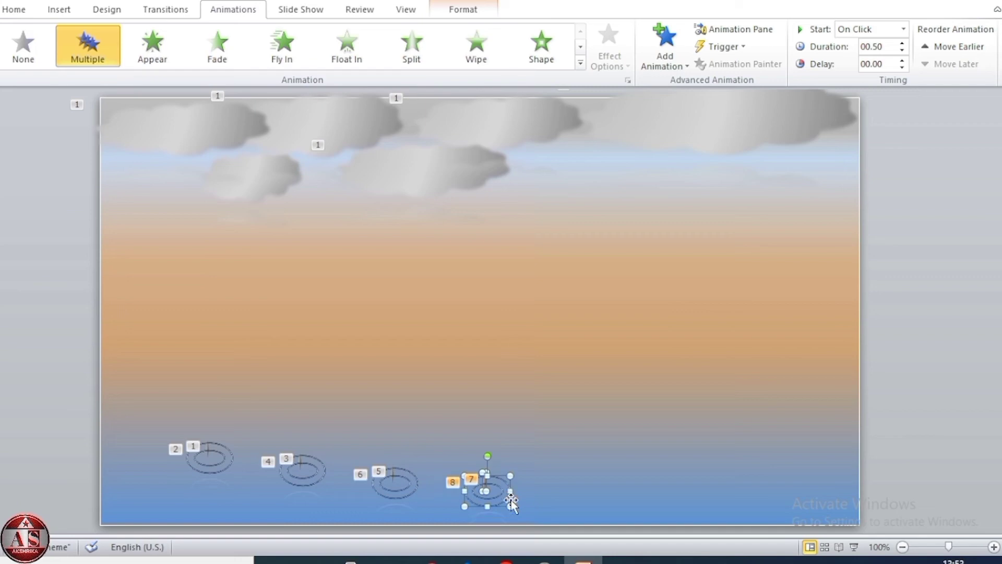
key("Up")
key("Up")
key("Up")
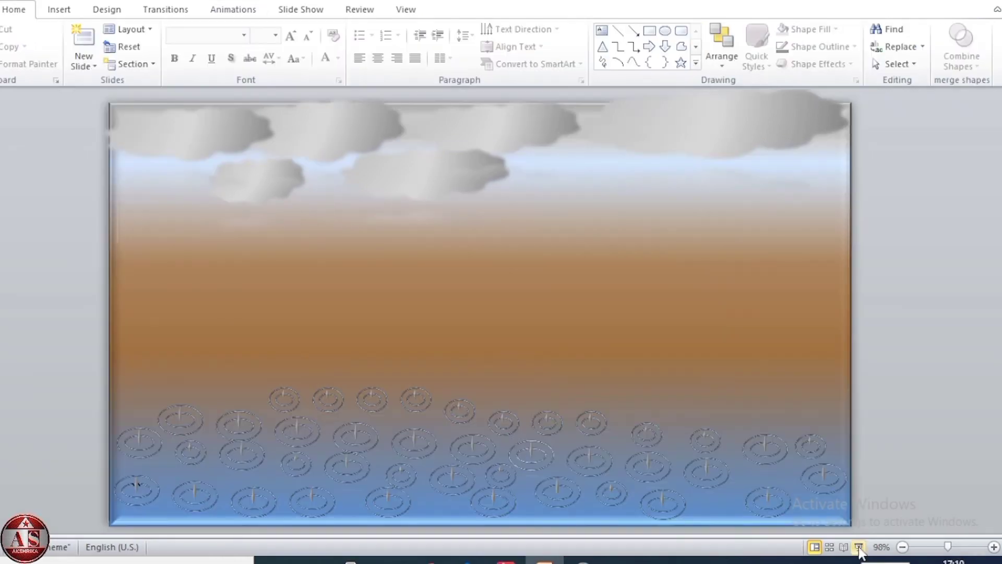
left_click(859, 547)
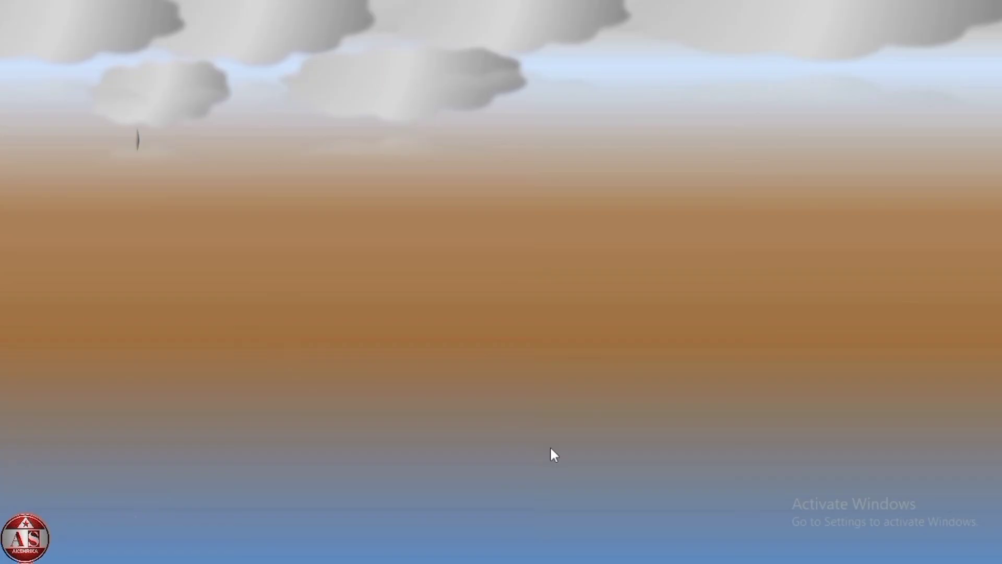